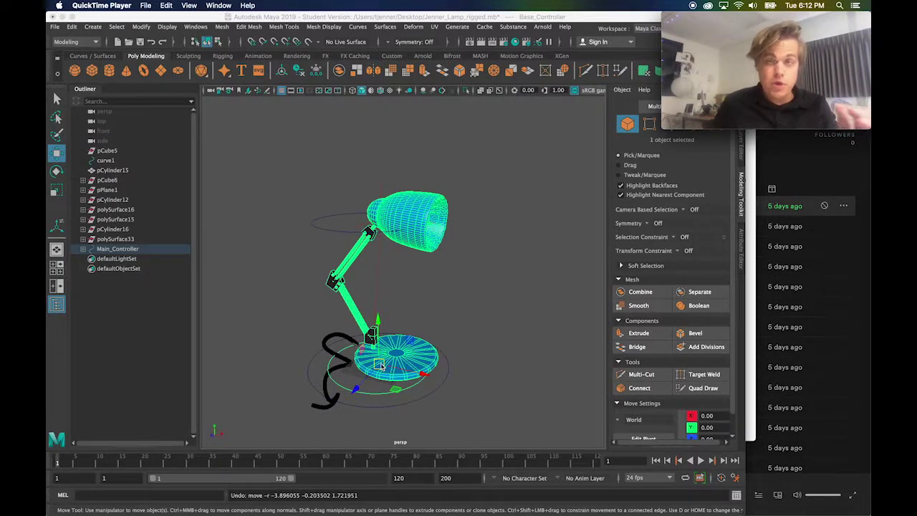
# Nudge the whole lamp rig out of place, then undo the move
pyautogui.click(381, 366)
pyautogui.moveTo(382, 366); pyautogui.dragTo(358, 347)
pyautogui.hotkey('ctrl', 'z')
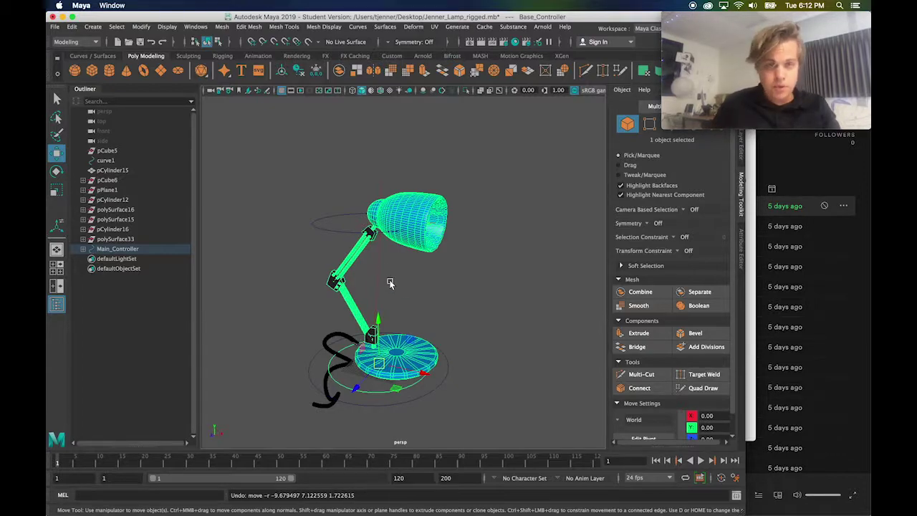
# Open Jenner_Lamp.mb, discarding unsaved changes to the rigged lamp file and accepting the student notice
pyautogui.click(55, 27)
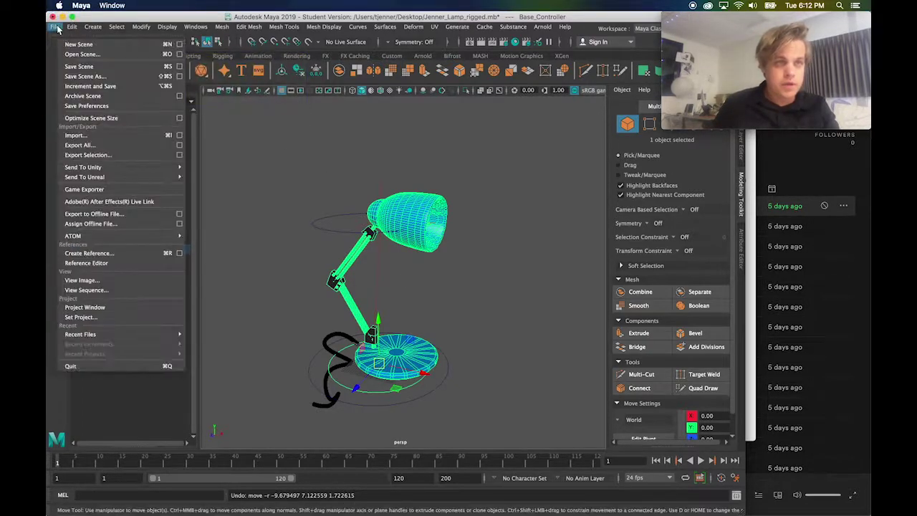
pyautogui.click(97, 56)
pyautogui.click(249, 294)
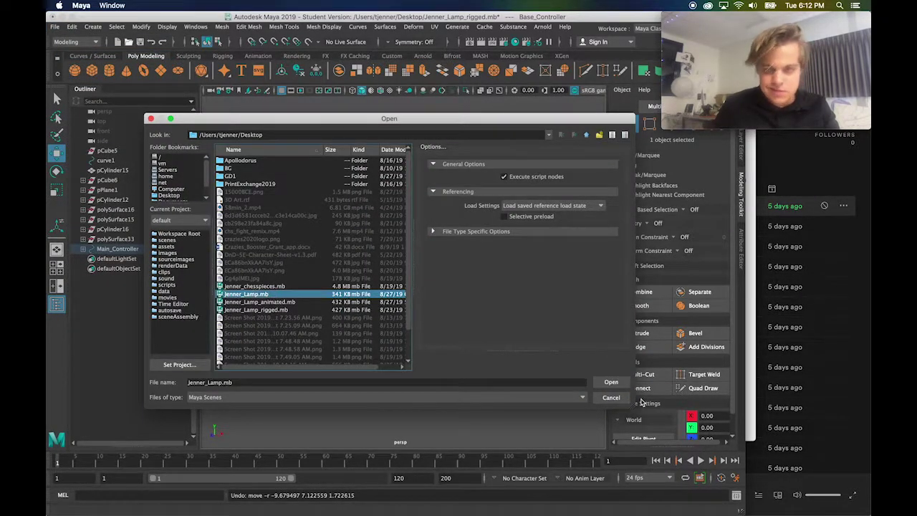
pyautogui.click(611, 382)
pyautogui.click(454, 266)
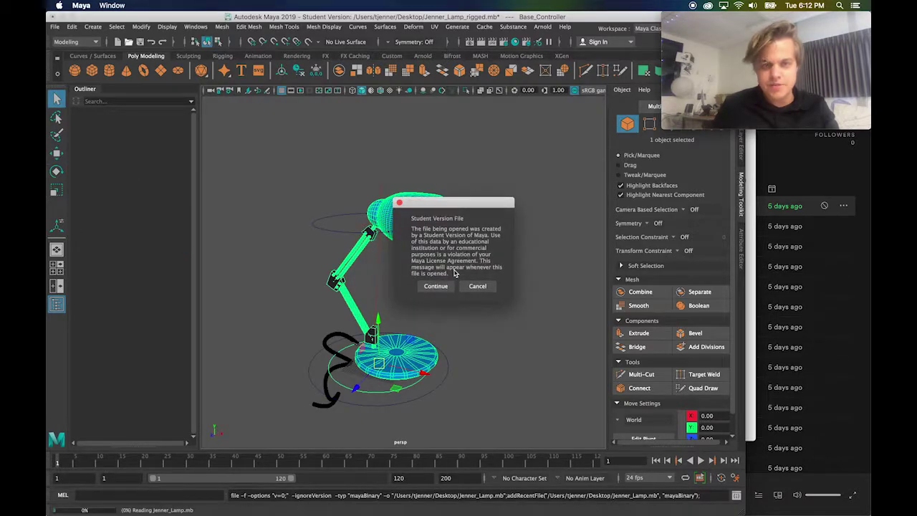
pyautogui.click(436, 286)
# Select and frame the lamp shade, orbiting to look into its opening
pyautogui.click(437, 186)
pyautogui.press('f')
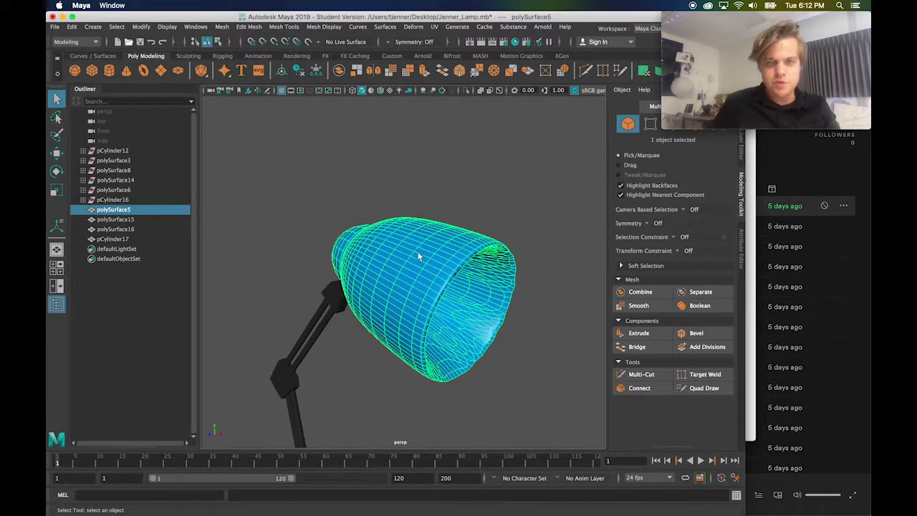
pyautogui.keyDown('alt'); pyautogui.moveTo(418, 252); pyautogui.dragTo(393, 240); pyautogui.keyUp('alt')
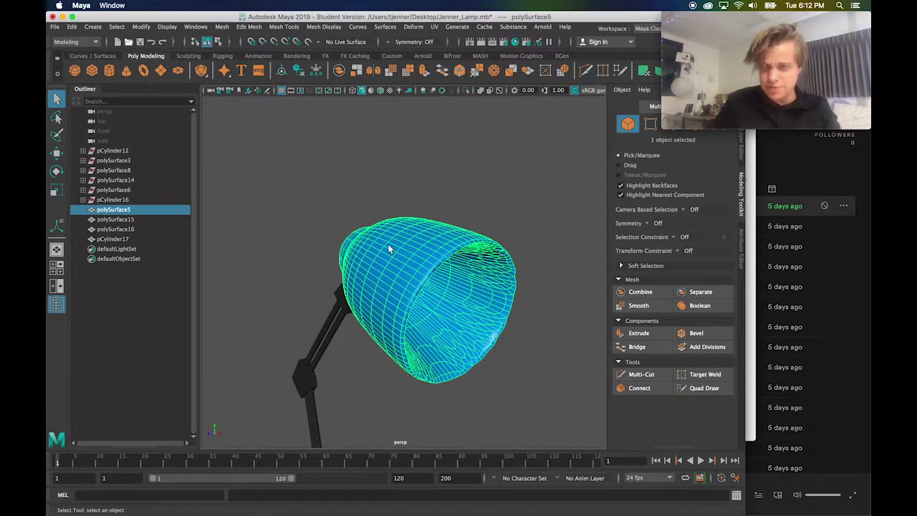
pyautogui.click(306, 280)
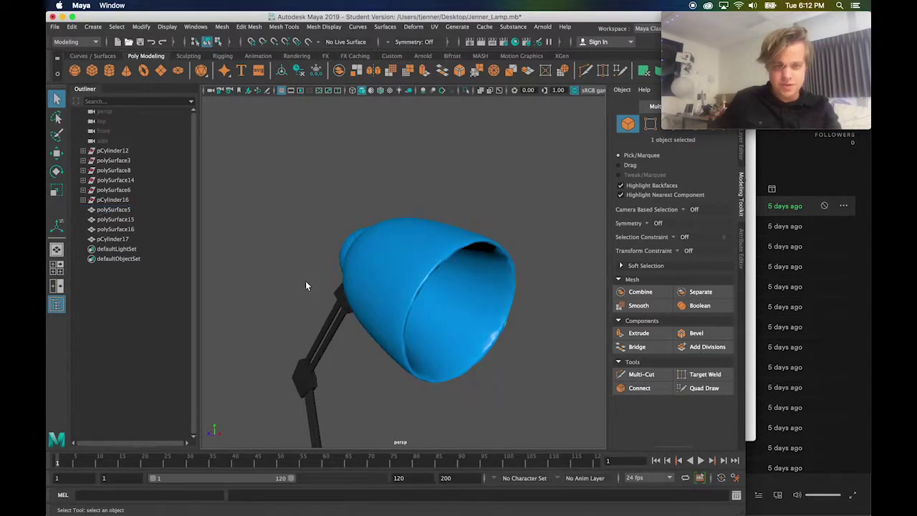
# Select and frame the upper arm, then pick the lower arm and base to inspect them
pyautogui.click(338, 295)
pyautogui.press('f')
pyautogui.keyDown('alt'); pyautogui.moveTo(339, 301); pyautogui.dragTo(402, 419); pyautogui.keyUp('alt')
pyautogui.click(328, 406)
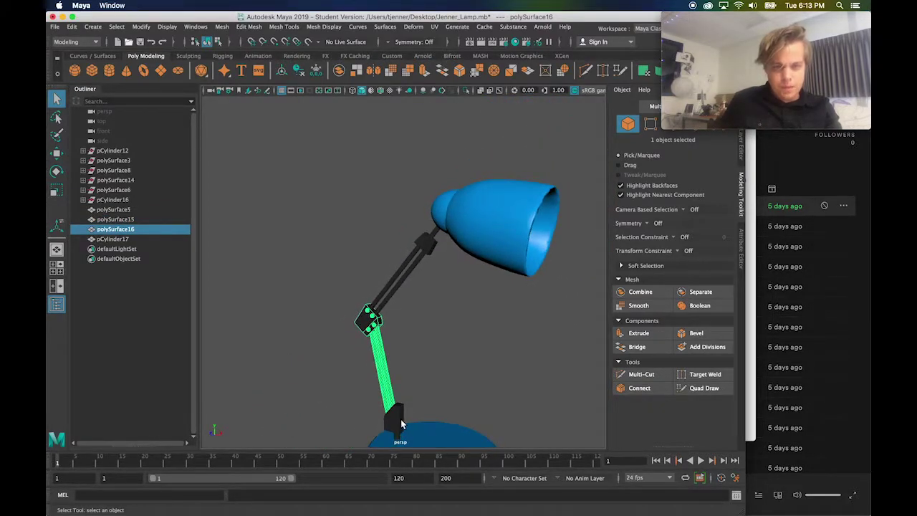
pyautogui.click(402, 419)
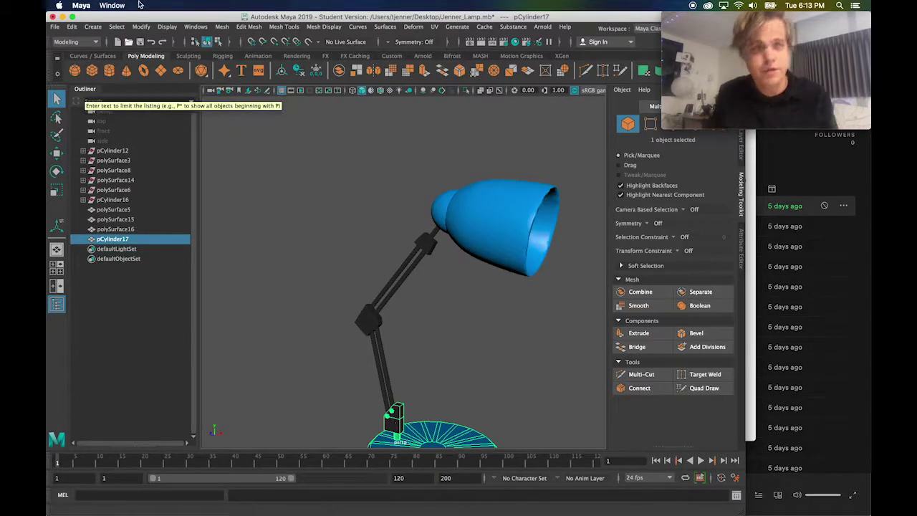
pyautogui.click(196, 26)
pyautogui.moveTo(216, 111)
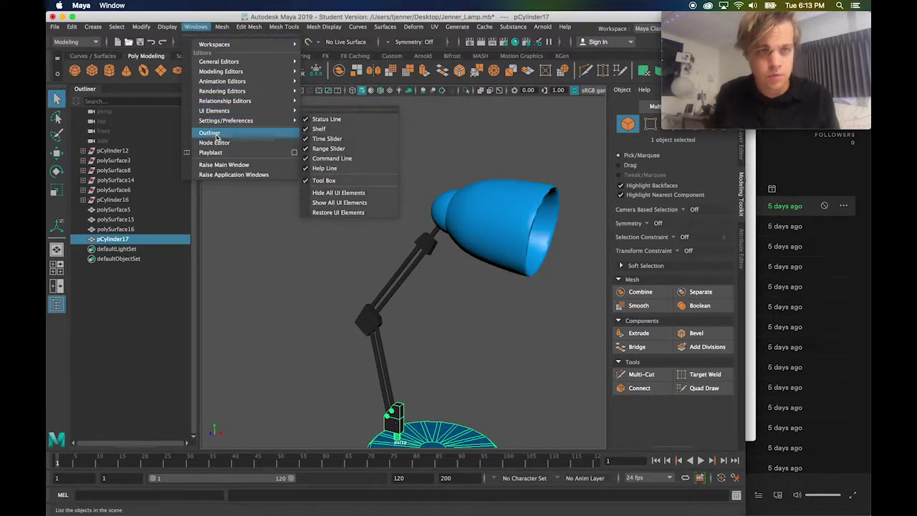
pyautogui.click(124, 287)
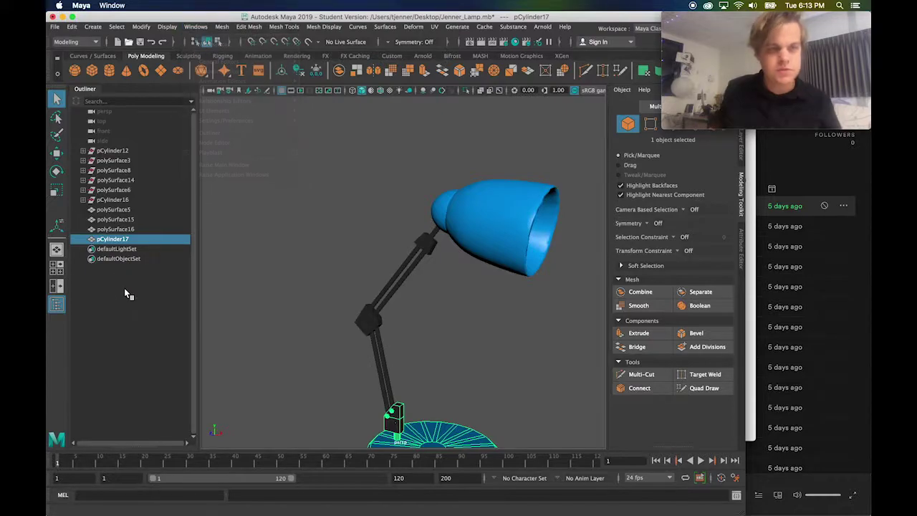
pyautogui.click(117, 170)
pyautogui.click(117, 181)
pyautogui.click(115, 200)
pyautogui.click(114, 190)
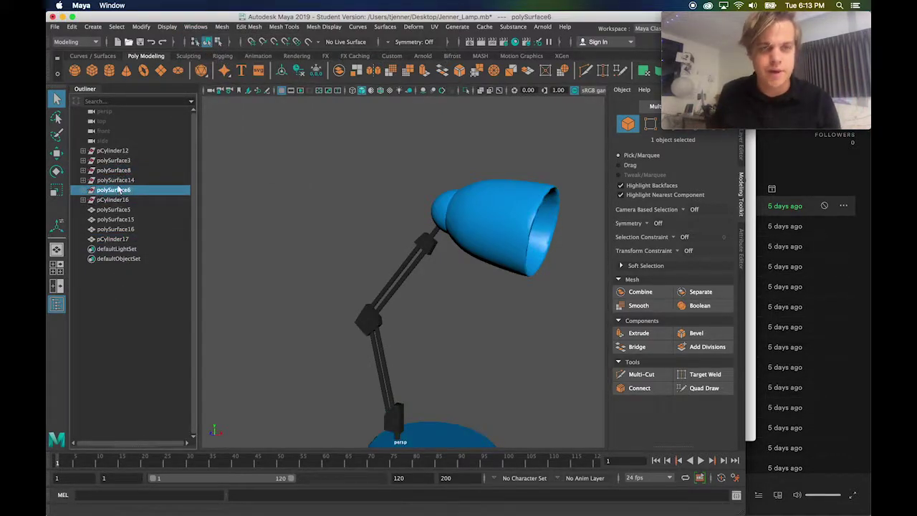
pyautogui.click(117, 179)
pyautogui.click(117, 170)
pyautogui.press('f')
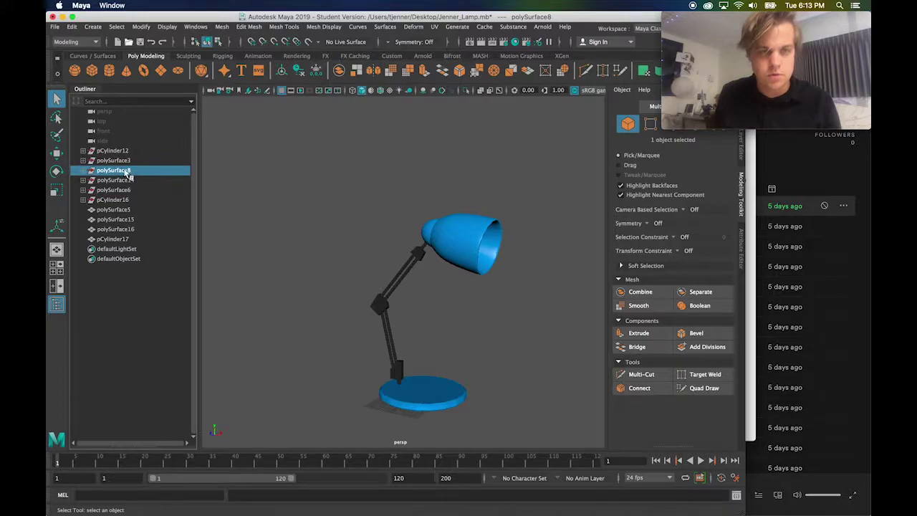
pyautogui.click(114, 210)
pyautogui.click(117, 219)
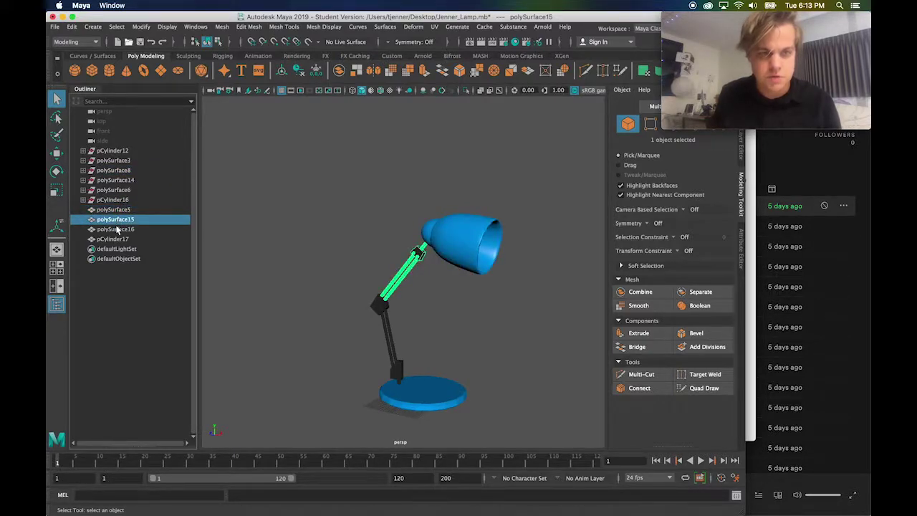
pyautogui.click(117, 230)
pyautogui.click(116, 239)
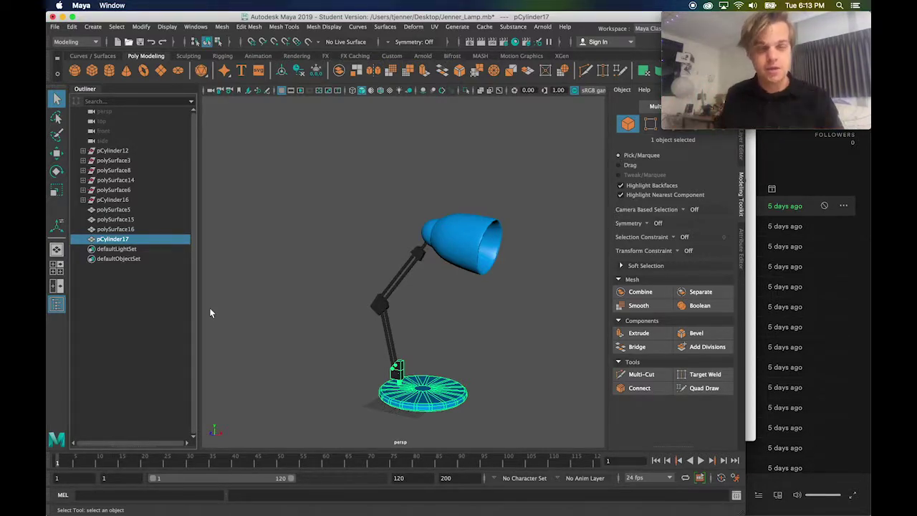
# Marquee-select the lamp's shade, both arm pieces and base in the viewport
pyautogui.moveTo(351, 414); pyautogui.dragTo(502, 215)
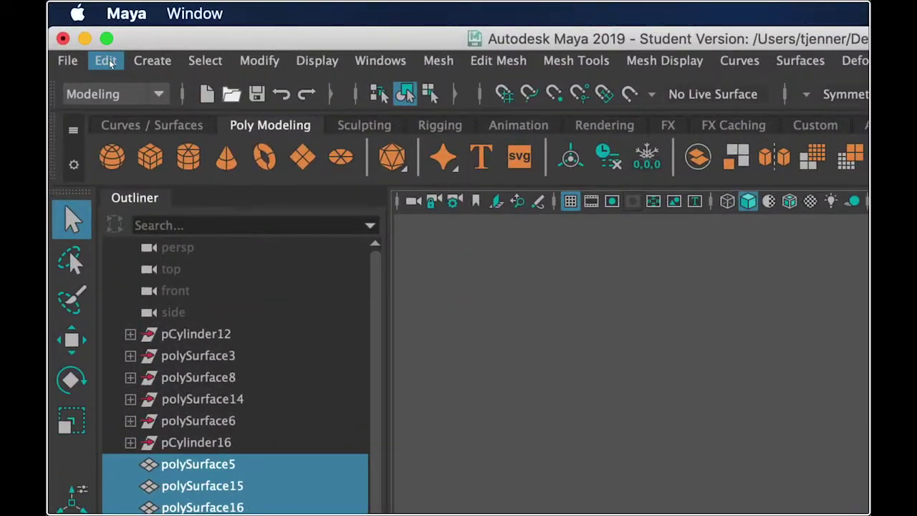
# Delete construction history on the selected lamp parts with Edit > Delete by Type > History, then deselect
pyautogui.click(108, 61)
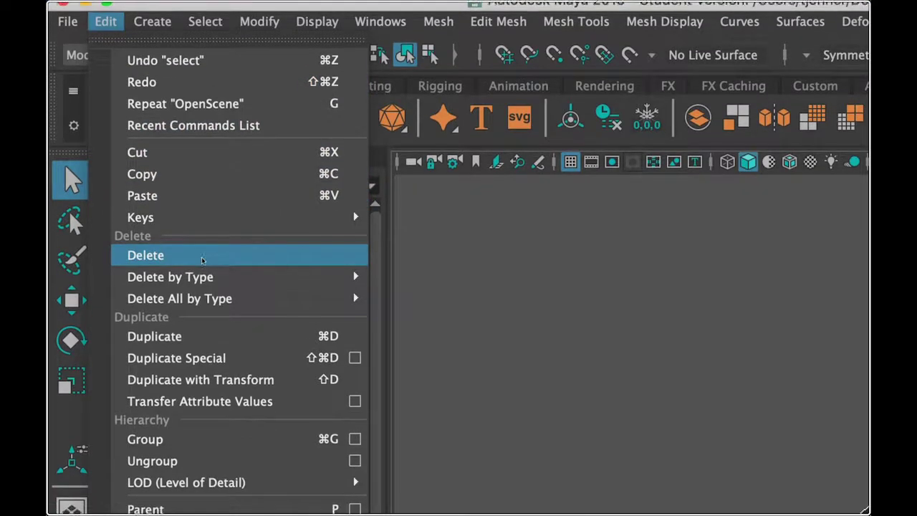
pyautogui.moveTo(204, 276)
pyautogui.click(459, 259)
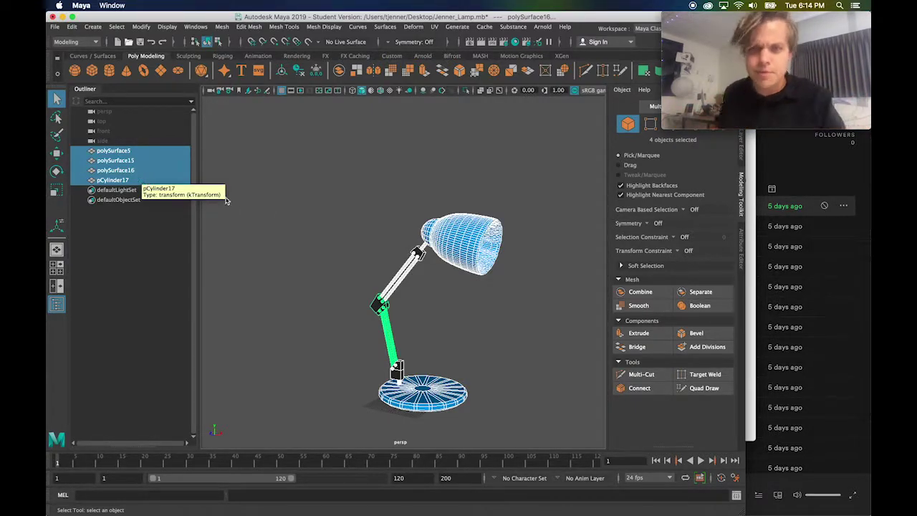
pyautogui.click(311, 201)
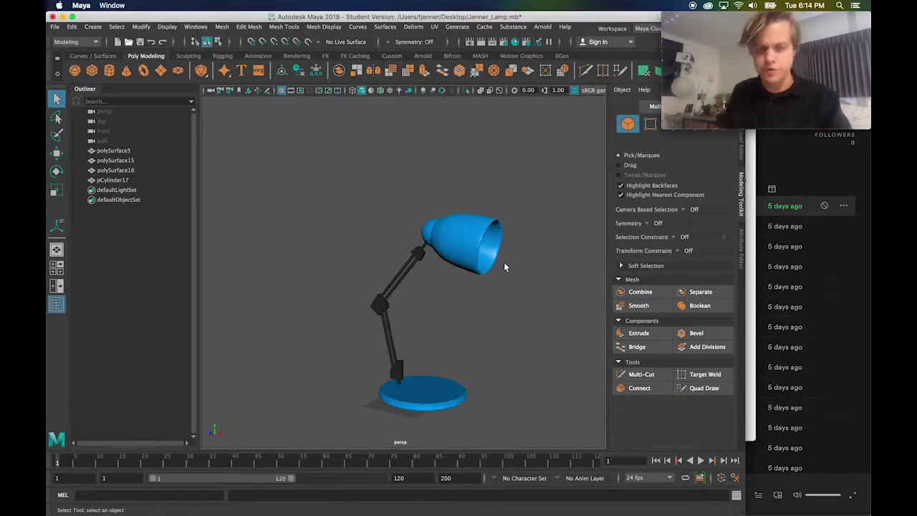
# Frame the lamp shade, then separate the upper arm into its individual pieces
pyautogui.click(461, 252)
pyautogui.press('f')
pyautogui.keyDown('alt'); pyautogui.moveTo(463, 250); pyautogui.dragTo(416, 333); pyautogui.keyUp('alt')
pyautogui.click(274, 347)
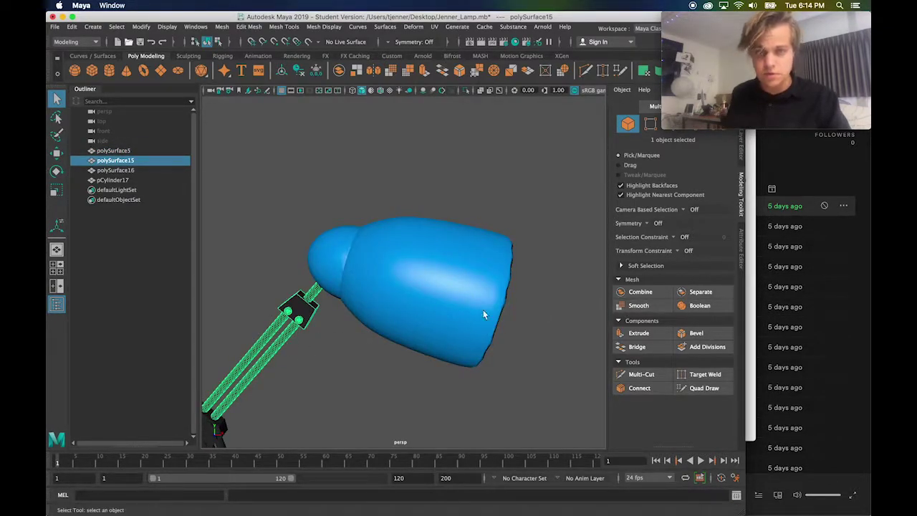
pyautogui.click(700, 294)
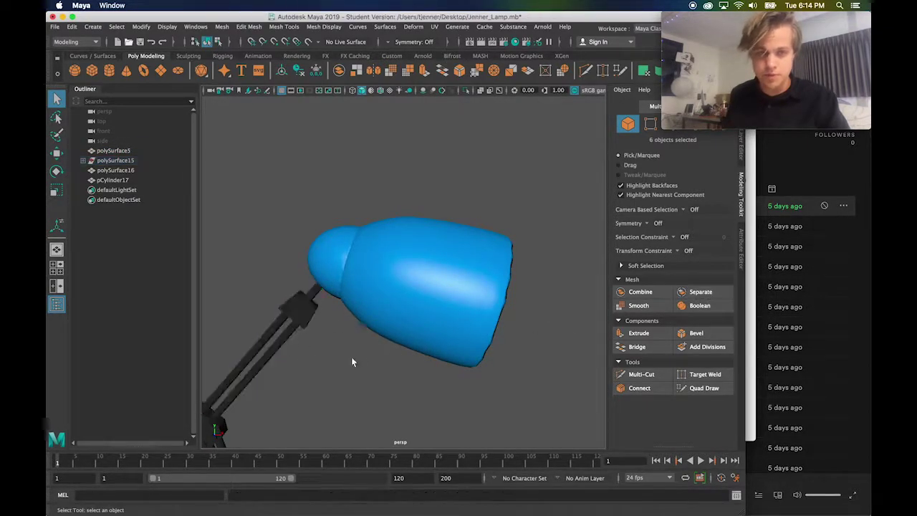
# Select the upper arm's two rods, collar, sphere and joint piece and combine them into polySurface18
pyautogui.click(271, 346)
pyautogui.click(271, 347)
pyautogui.click(270, 347)
pyautogui.click(264, 339)
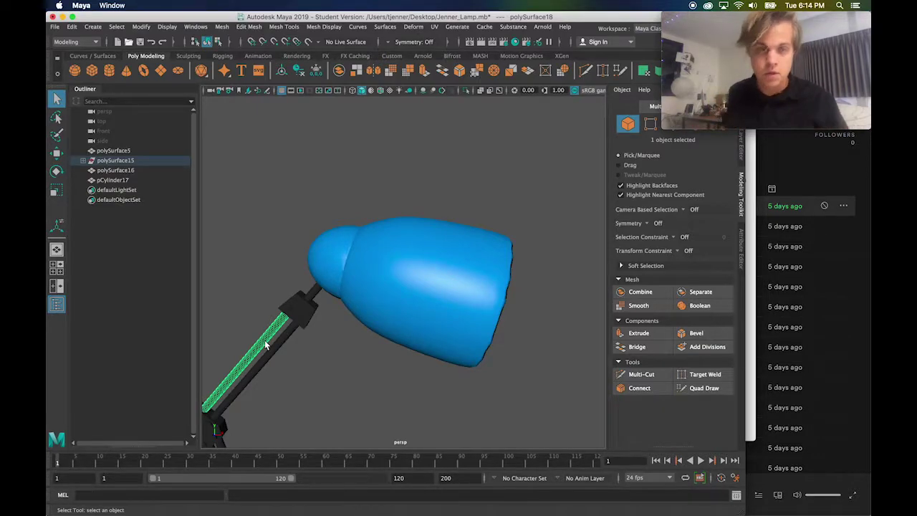
pyautogui.keyDown('shift'); pyautogui.click(283, 341); pyautogui.keyUp('shift')
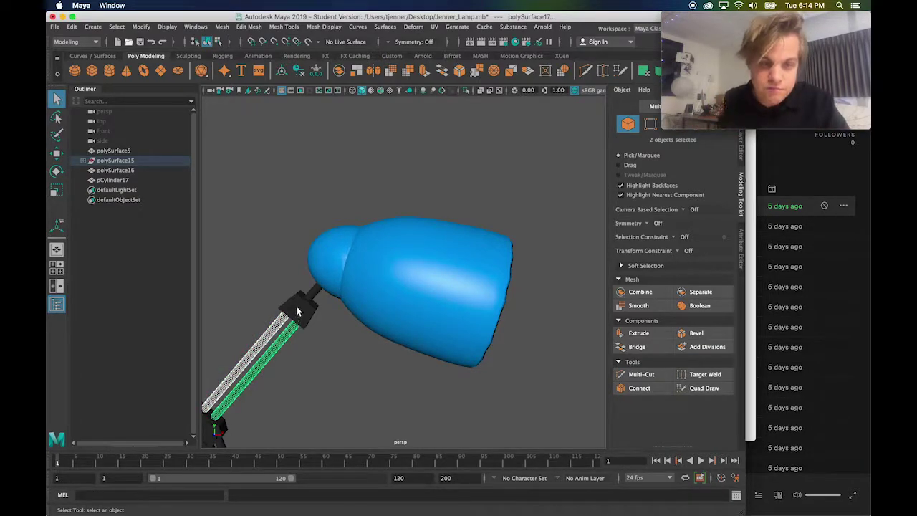
pyautogui.keyDown('shift'); pyautogui.click(300, 316); pyautogui.keyUp('shift')
pyautogui.keyDown('shift'); pyautogui.click(293, 314); pyautogui.keyUp('shift')
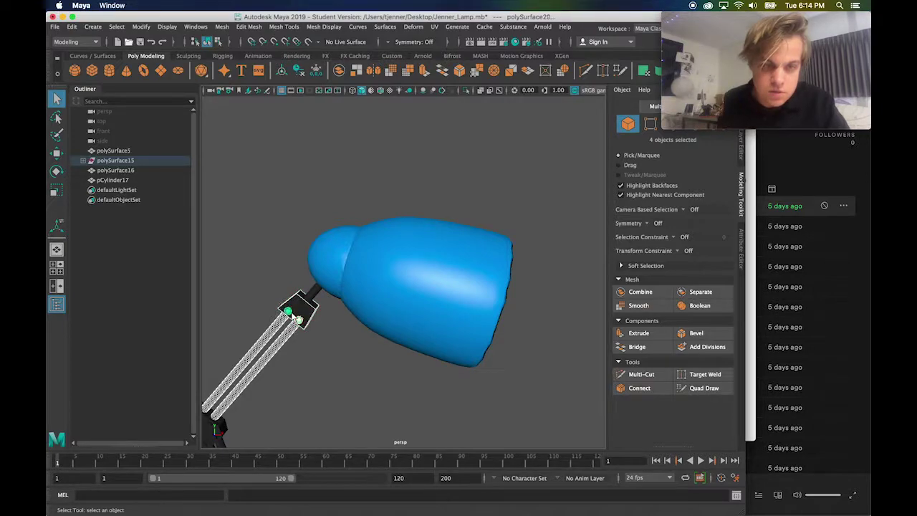
pyautogui.keyDown('shift'); pyautogui.click(314, 295); pyautogui.keyUp('shift')
pyautogui.scroll(-3, 281, 362)
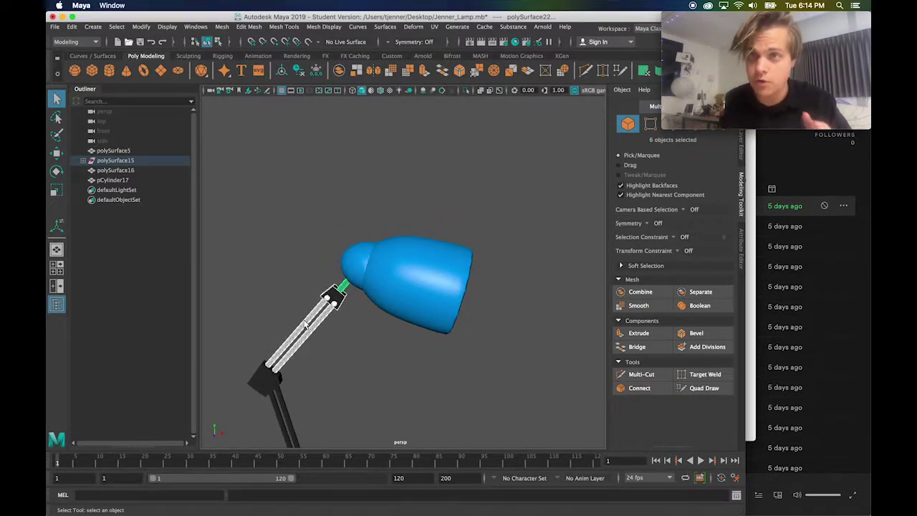
pyautogui.click(629, 293)
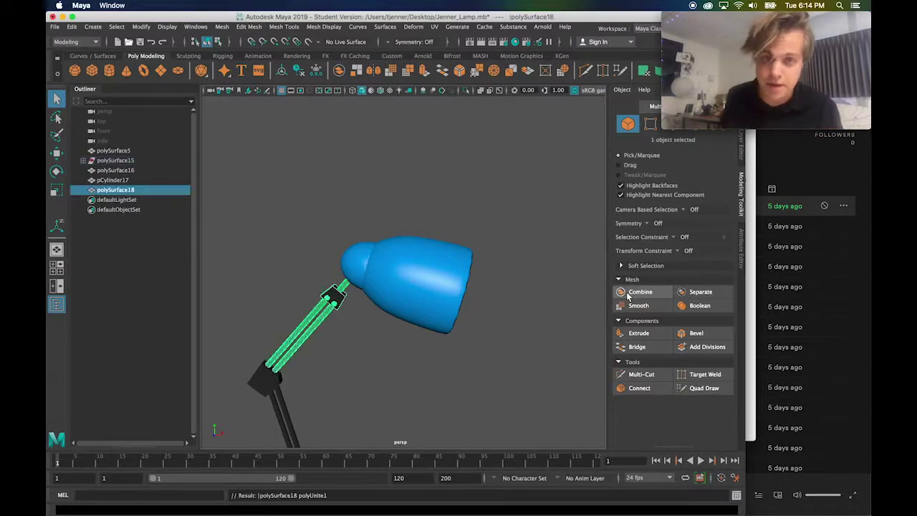
# Separate the lower arm assembly into pieces and frame it for a closer look
pyautogui.click(273, 395)
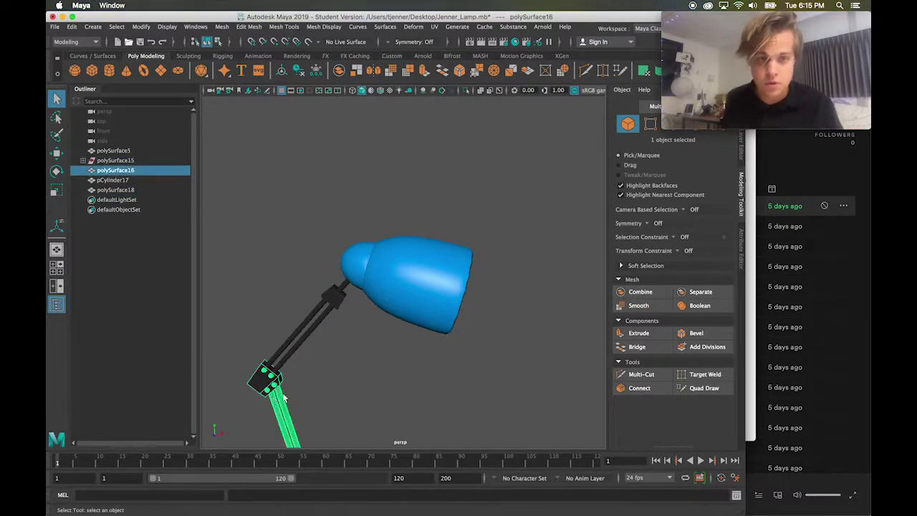
pyautogui.click(693, 294)
pyautogui.scroll(-3, 351, 369)
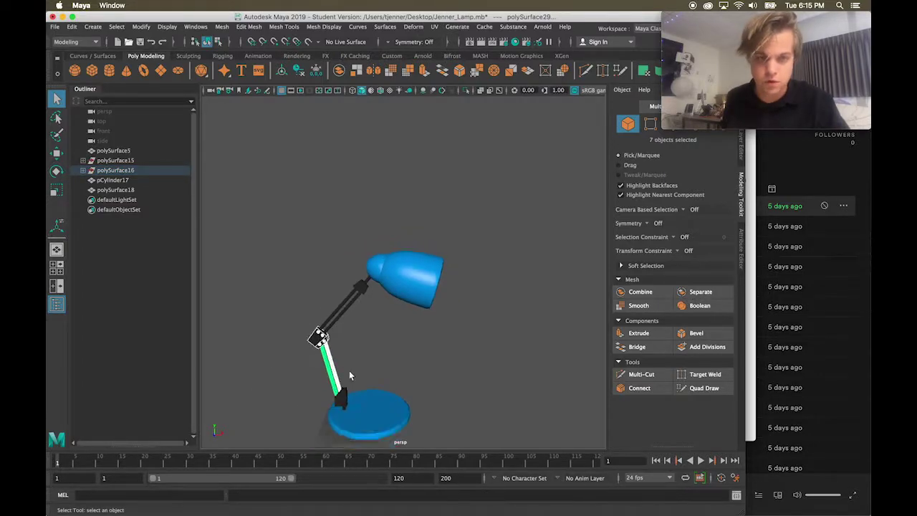
pyautogui.press('f')
pyautogui.keyDown('alt'); pyautogui.moveTo(318, 364); pyautogui.dragTo(344, 359); pyautogui.keyUp('alt')
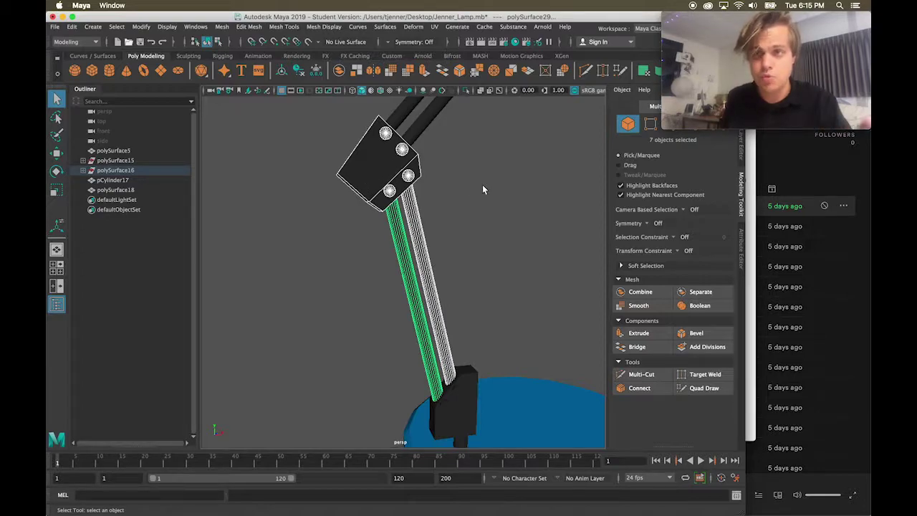
pyautogui.click(503, 197)
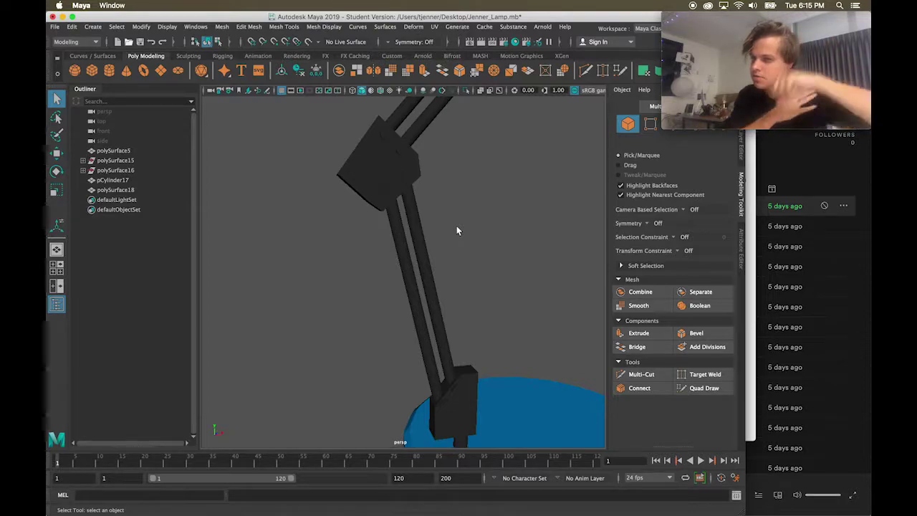
# Combine the elbow bracket, four bolts and two lower arm rods into one mesh, polySurface24
pyautogui.click(364, 159)
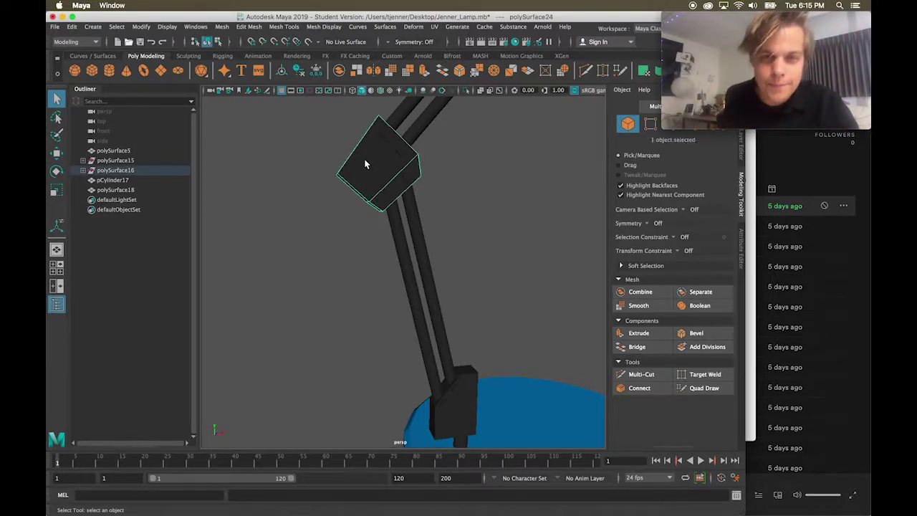
pyautogui.keyDown('shift'); pyautogui.click(389, 190); pyautogui.keyUp('shift')
pyautogui.keyDown('shift'); pyautogui.click(409, 176); pyautogui.keyUp('shift')
pyautogui.keyDown('shift'); pyautogui.click(402, 150); pyautogui.keyUp('shift')
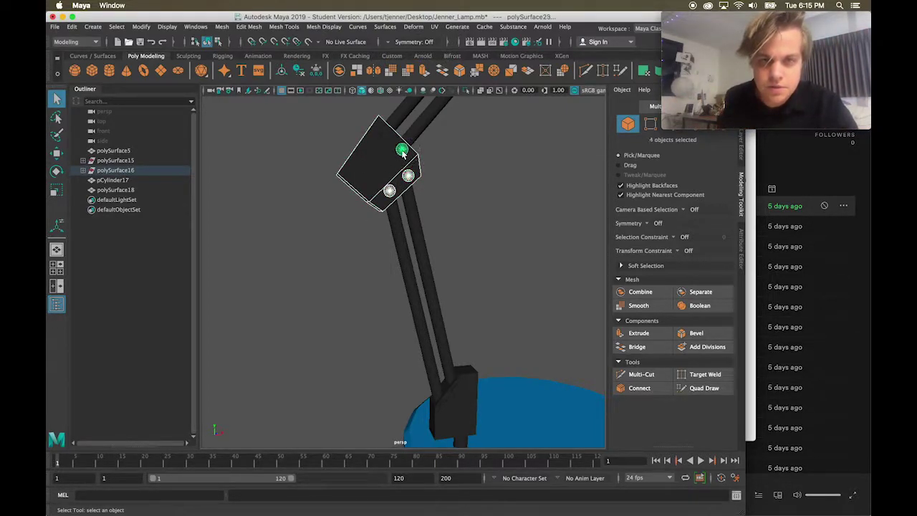
pyautogui.keyDown('shift'); pyautogui.click(390, 143); pyautogui.keyUp('shift')
pyautogui.keyDown('shift'); pyautogui.click(400, 244); pyautogui.keyUp('shift')
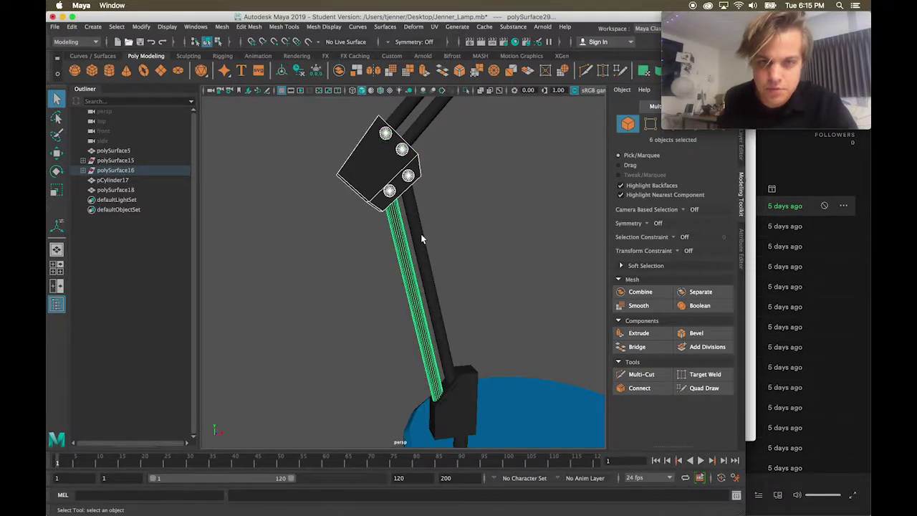
pyautogui.keyDown('shift'); pyautogui.click(421, 234); pyautogui.keyUp('shift')
pyautogui.click(640, 292)
# Frame the lamp base and orbit, then select the lower and upper arms to check them
pyautogui.click(487, 401)
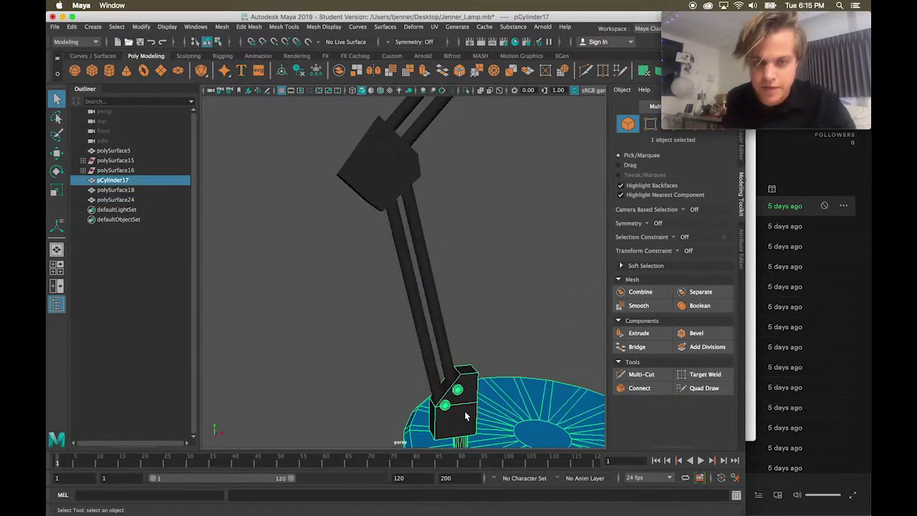
pyautogui.press('f')
pyautogui.scroll(5, 314, 284)
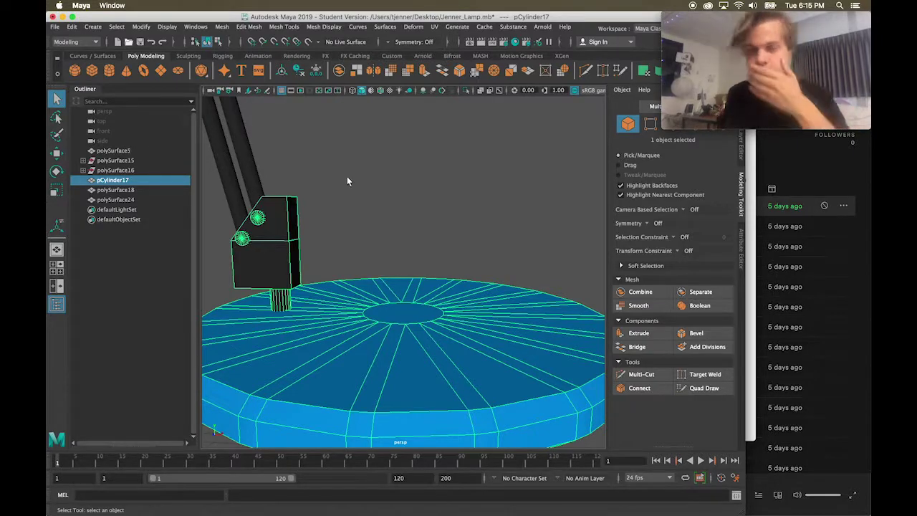
pyautogui.scroll(-5, 361, 183)
pyautogui.moveTo(361, 185)
pyautogui.keyDown('alt'); pyautogui.mouseDown()
pyautogui.moveTo(388, 244)
pyautogui.moveTo(378, 269)
pyautogui.moveTo(344, 209)
pyautogui.moveTo(361, 184)
pyautogui.mouseUp(); pyautogui.keyUp('alt')
pyautogui.click(344, 210)
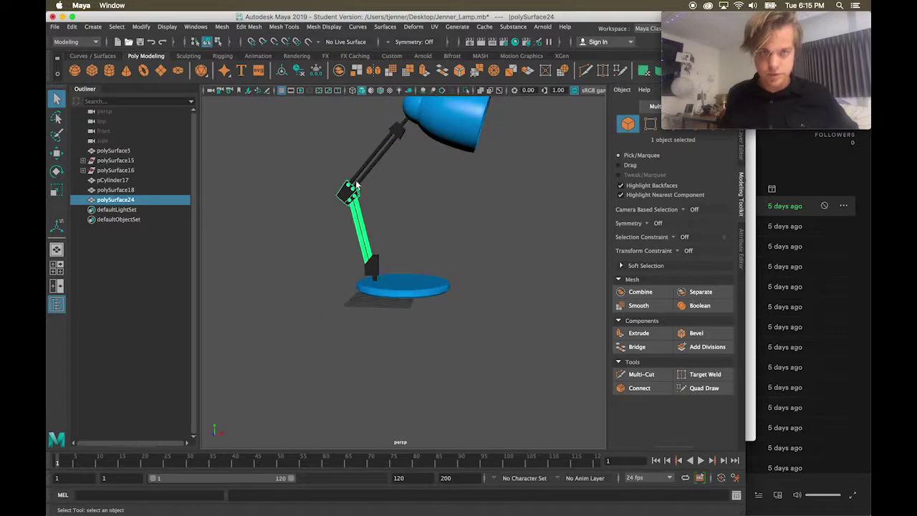
pyautogui.click(362, 174)
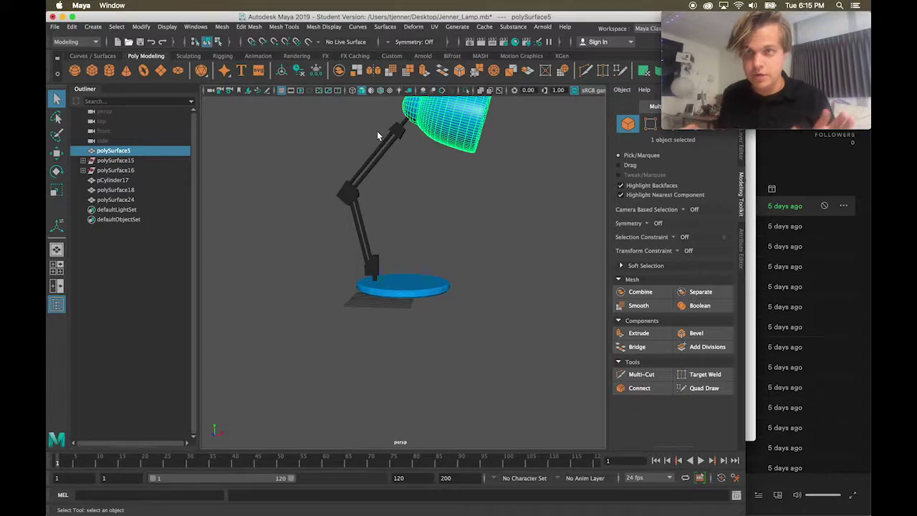
# Maximise the front view, display the lamp in wireframe, frame it and select all its parts
pyautogui.press('space')
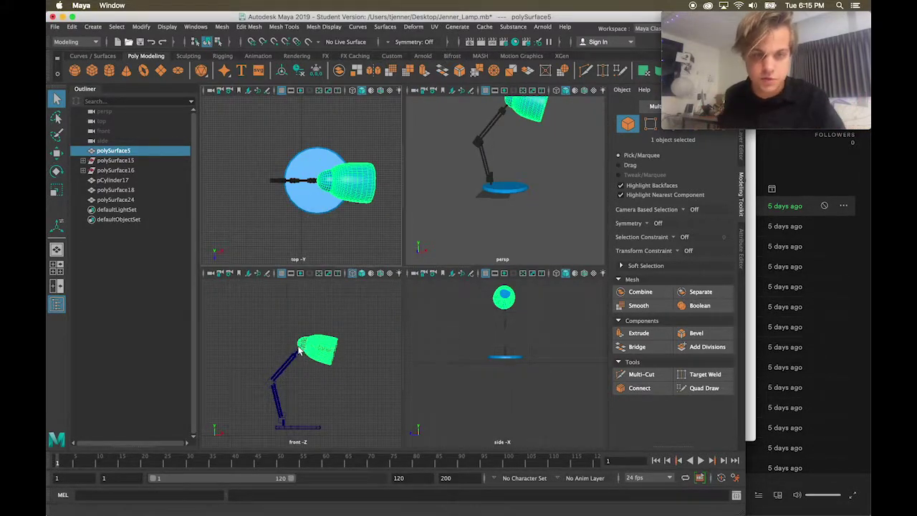
pyautogui.press('space')
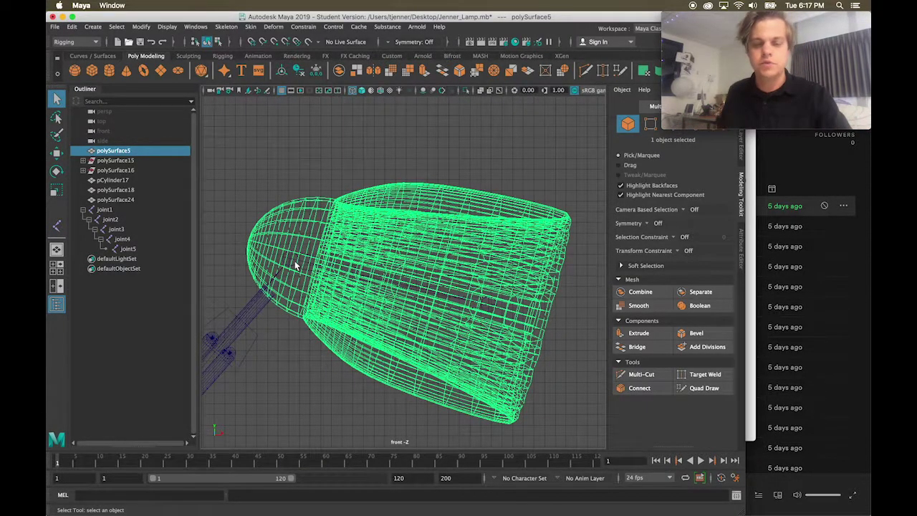
pyautogui.press('4')
pyautogui.press('5')
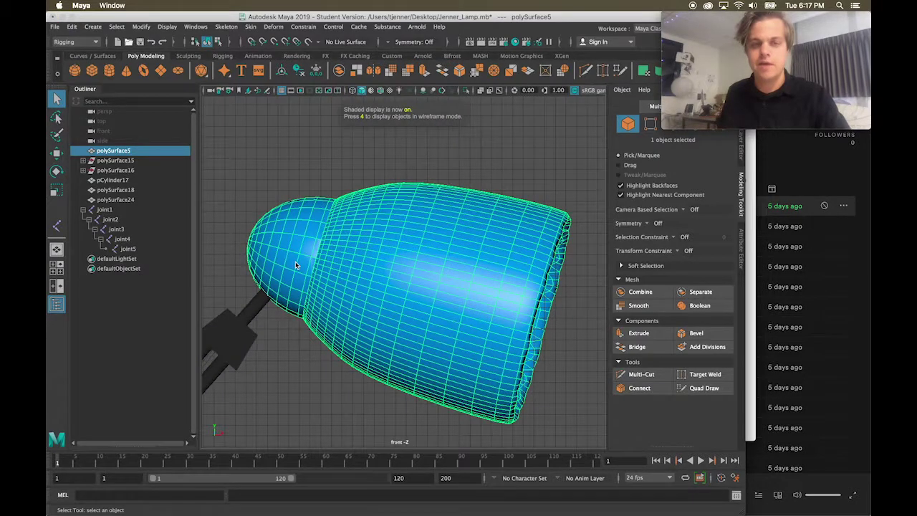
pyautogui.press('4')
pyautogui.press('5')
pyautogui.press('4')
pyautogui.press('5')
pyautogui.press('4')
pyautogui.press('5')
pyautogui.press('4')
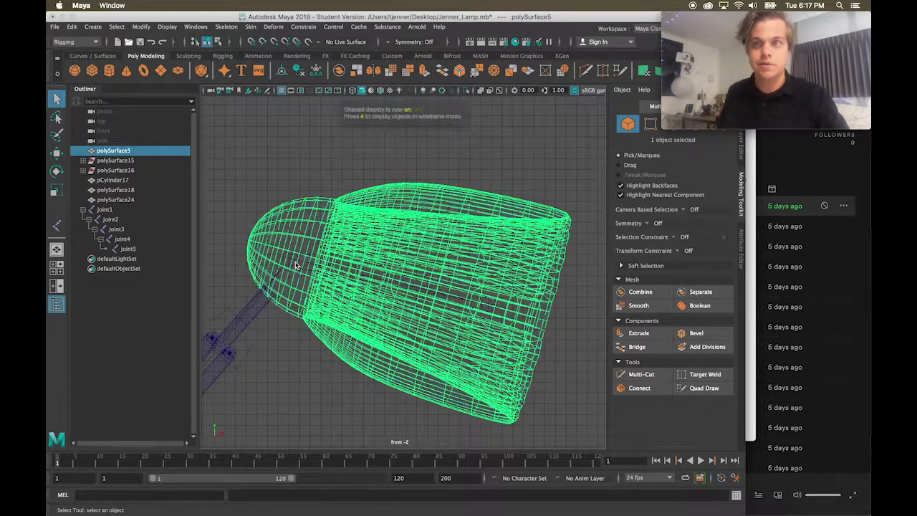
pyautogui.press('5')
pyautogui.press('4')
pyautogui.press('5')
pyautogui.press('4')
pyautogui.press('5')
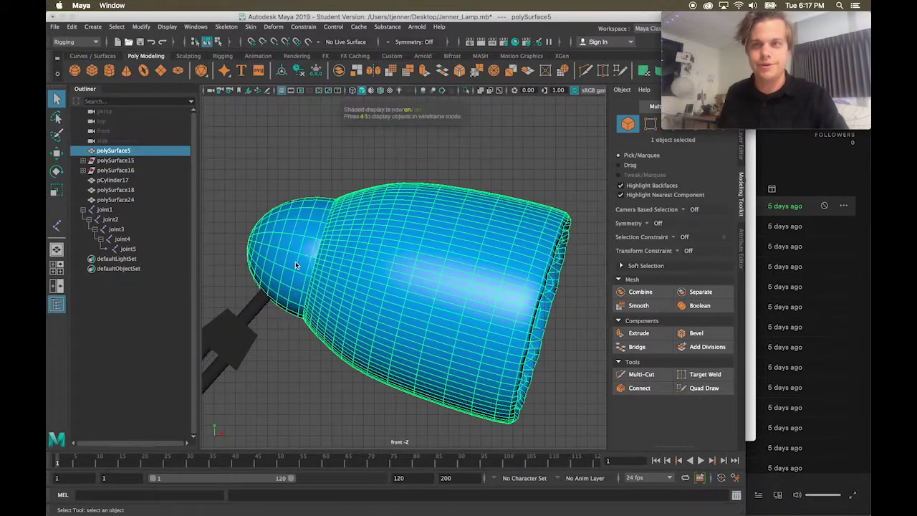
pyautogui.press('4')
pyautogui.press('a')
pyautogui.moveTo(335, 409); pyautogui.dragTo(477, 198)
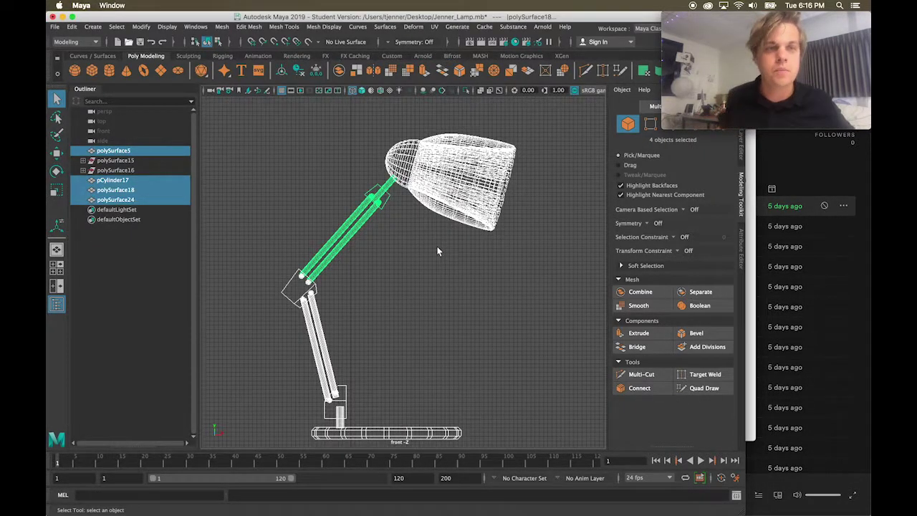
# Deselect the lamp, switch the menu set from Modeling to Rigging and open the Skeleton menu
pyautogui.click(438, 251)
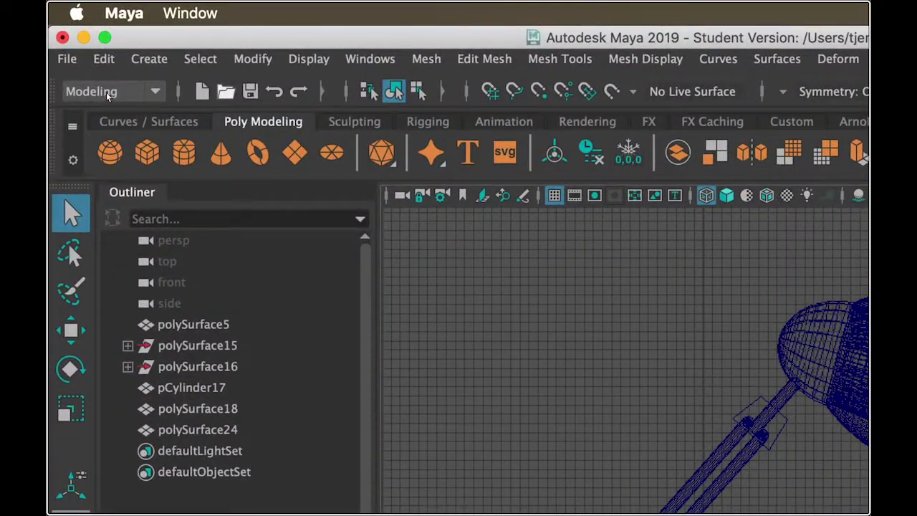
pyautogui.click(73, 42)
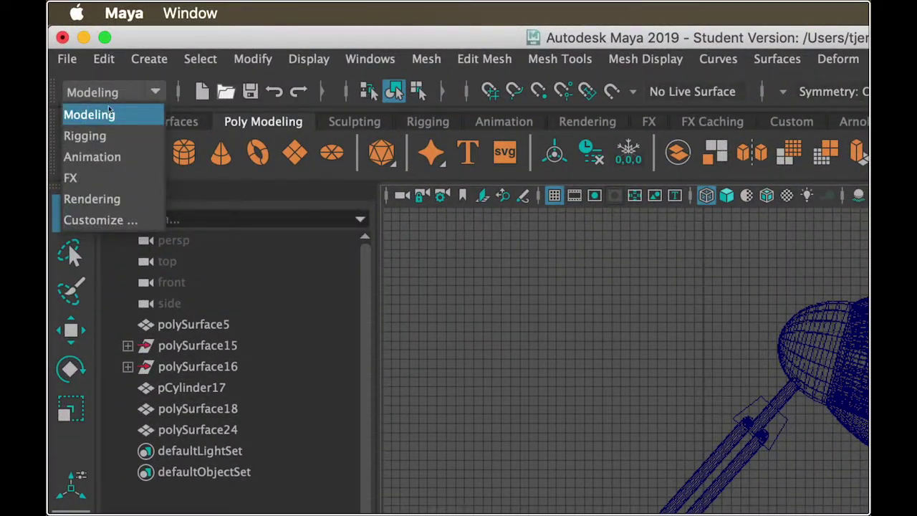
pyautogui.click(109, 140)
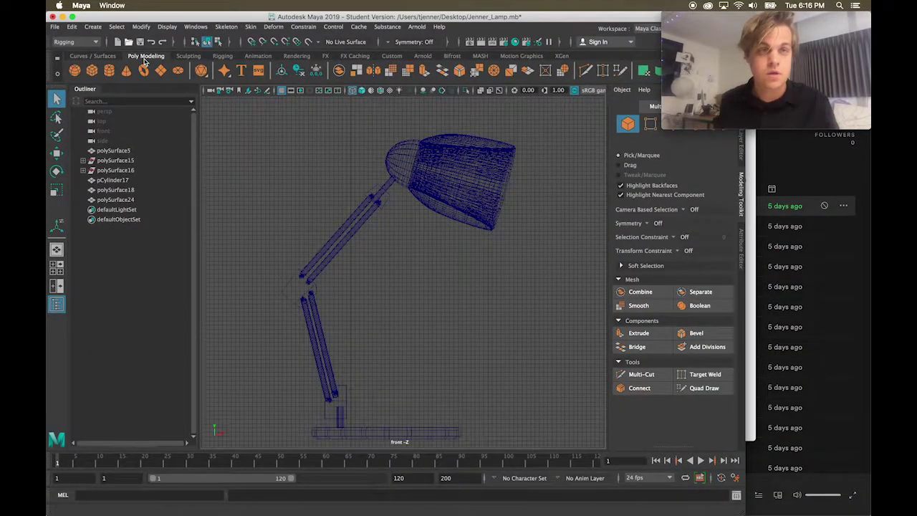
pyautogui.click(228, 28)
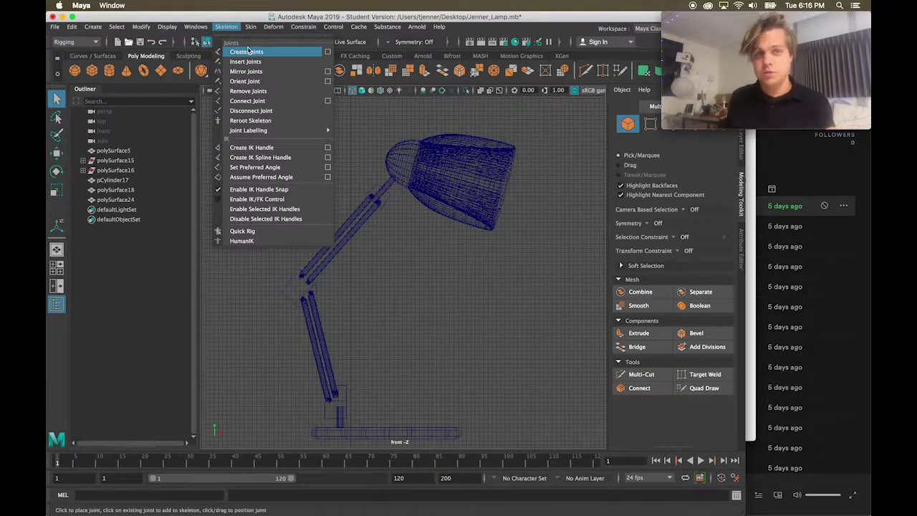
# Use the Joint Tool to place joints at the base, above it, the elbow, the head and inside the shade
pyautogui.click(248, 52)
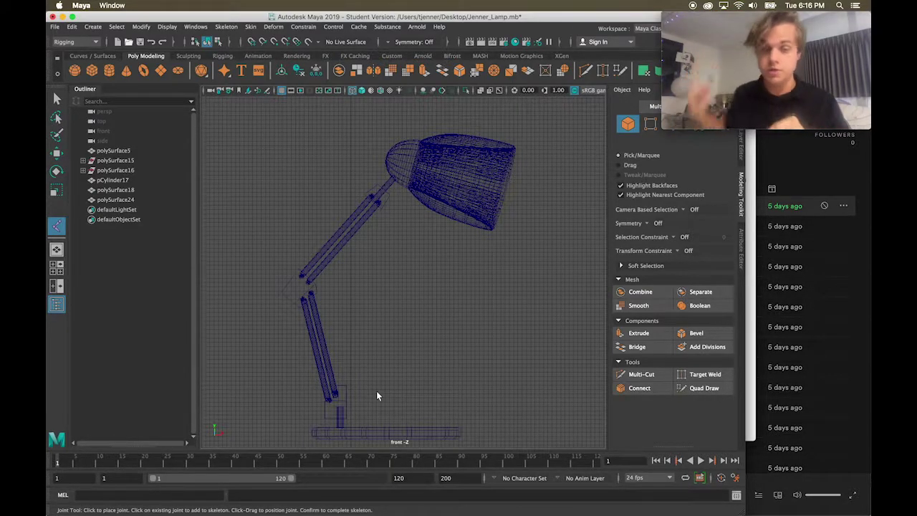
pyautogui.click(339, 432)
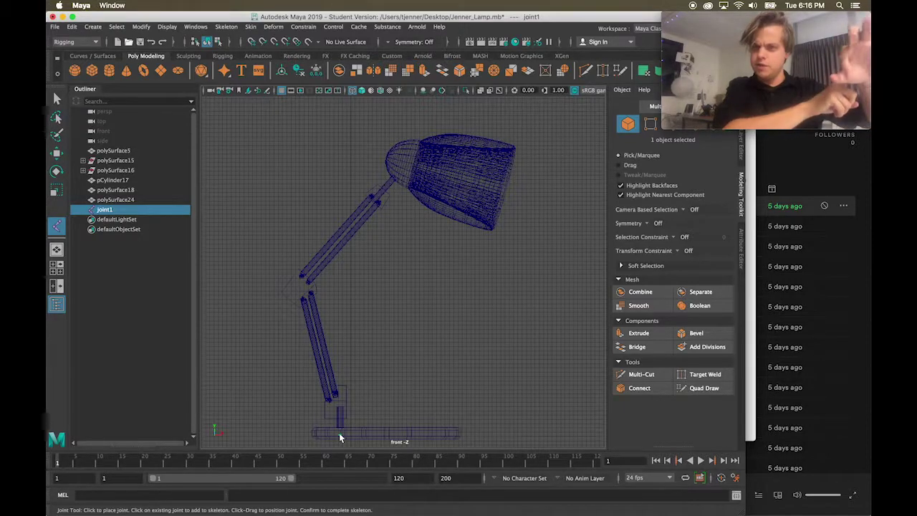
pyautogui.scroll(4, 339, 433)
pyautogui.scroll(-5, 339, 433)
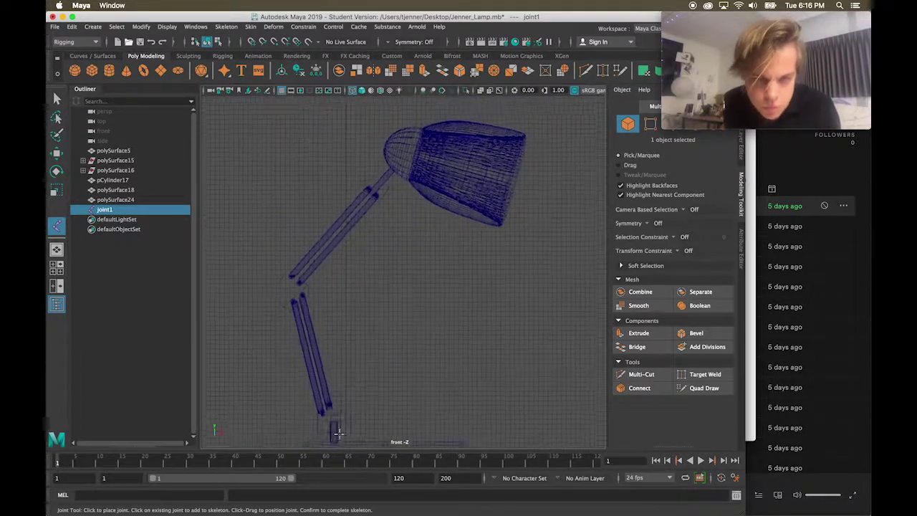
pyautogui.click(342, 393)
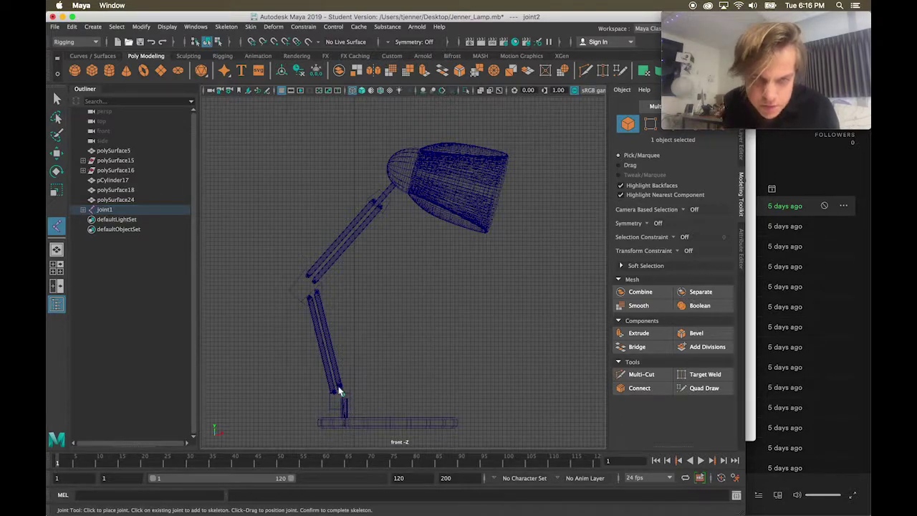
pyautogui.click(307, 288)
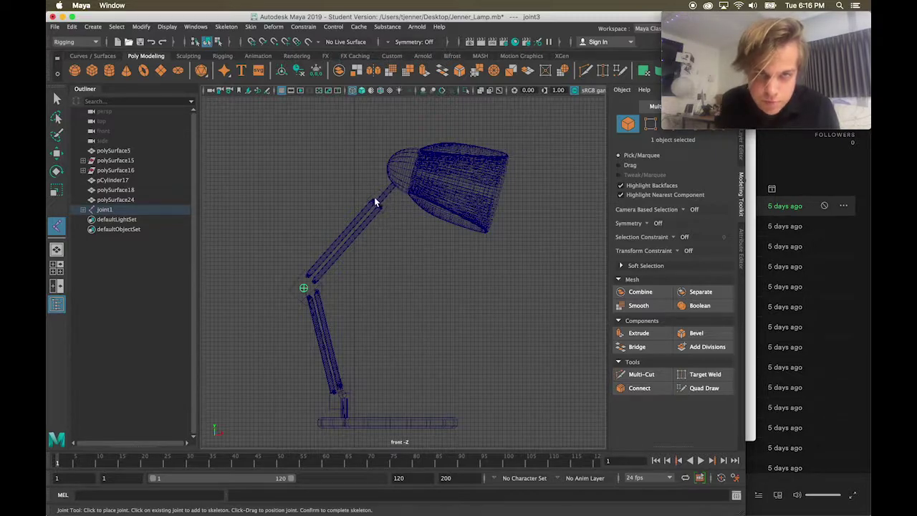
pyautogui.click(402, 171)
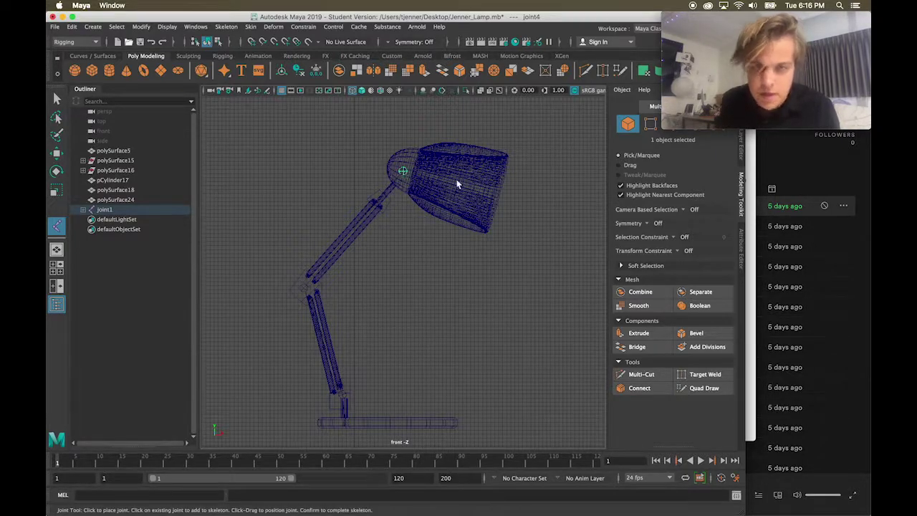
pyautogui.click(476, 188)
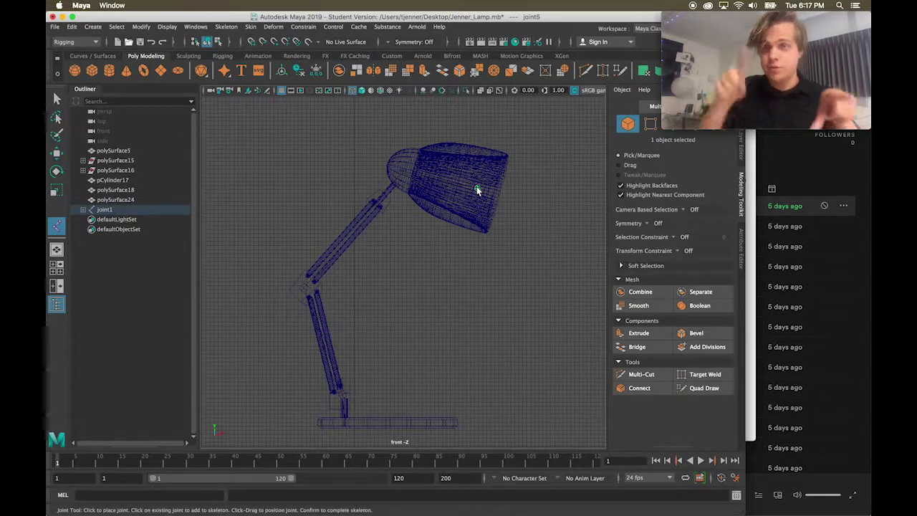
pyautogui.press('q')
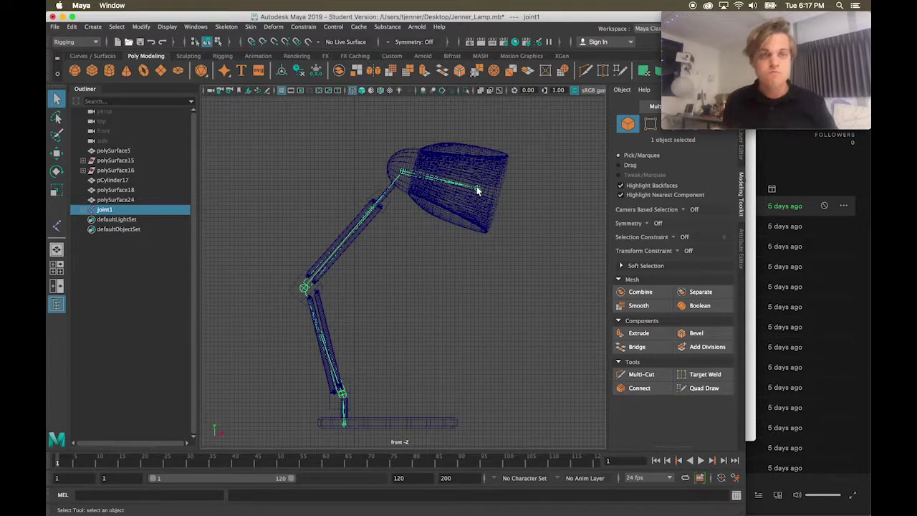
# Expand joint1 through joint4 in the Outliner to reveal the nested chain down to joint5
pyautogui.click(82, 209)
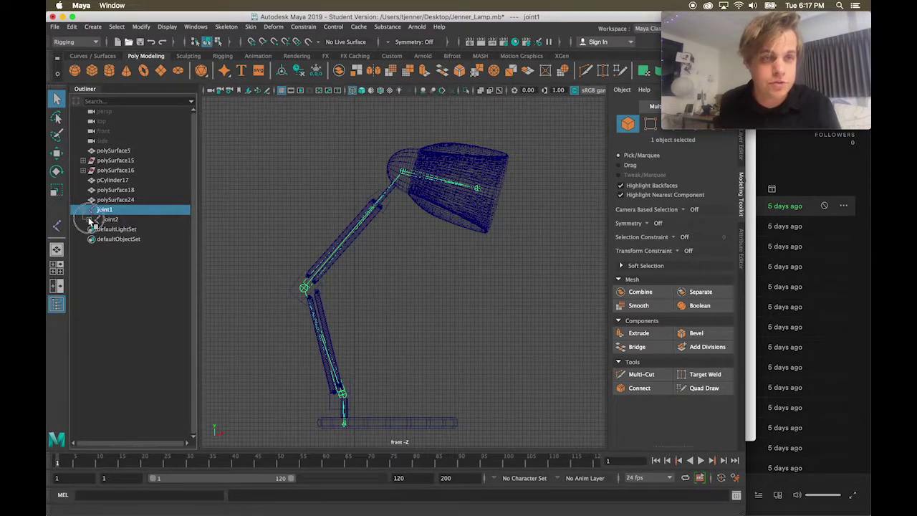
pyautogui.click(88, 219)
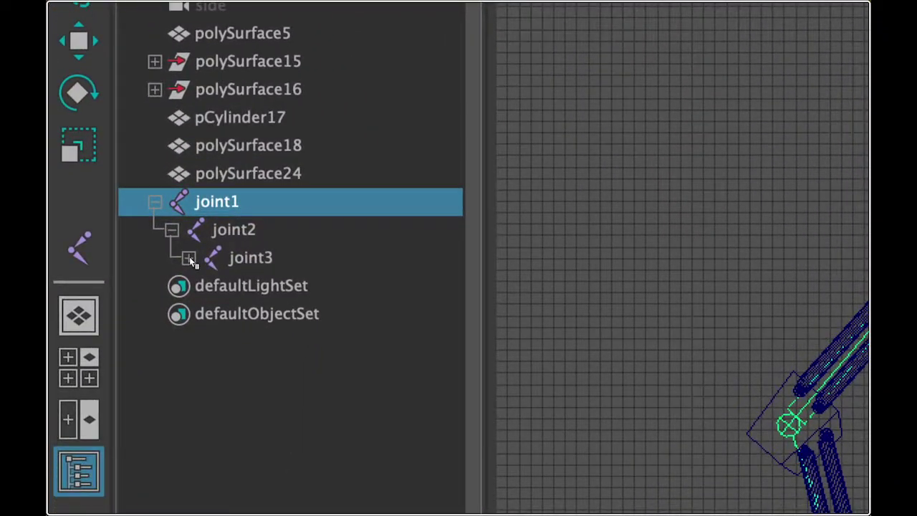
pyautogui.click(188, 277)
pyautogui.click(205, 305)
# Select joint5, joint4 and root joint1 in turn to see each in the lamp
pyautogui.click(286, 256)
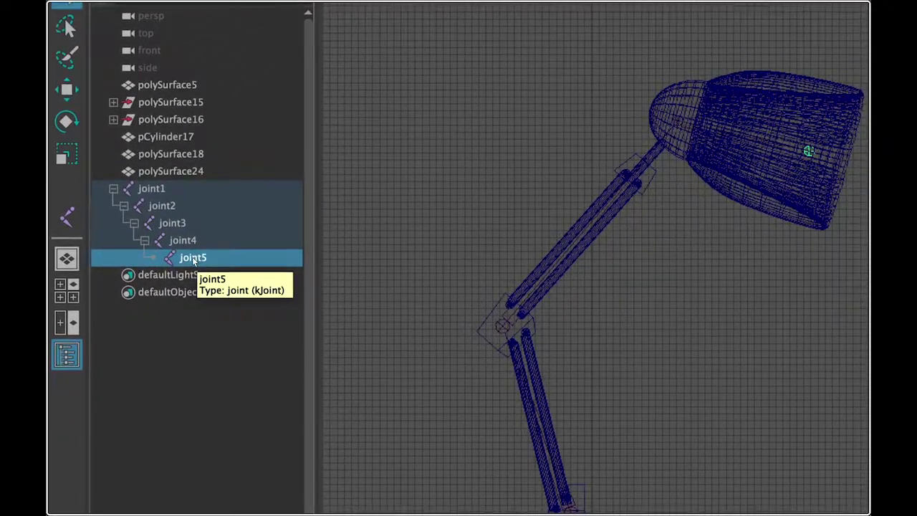
pyautogui.click(183, 240)
pyautogui.press('Down')
pyautogui.press('Up')
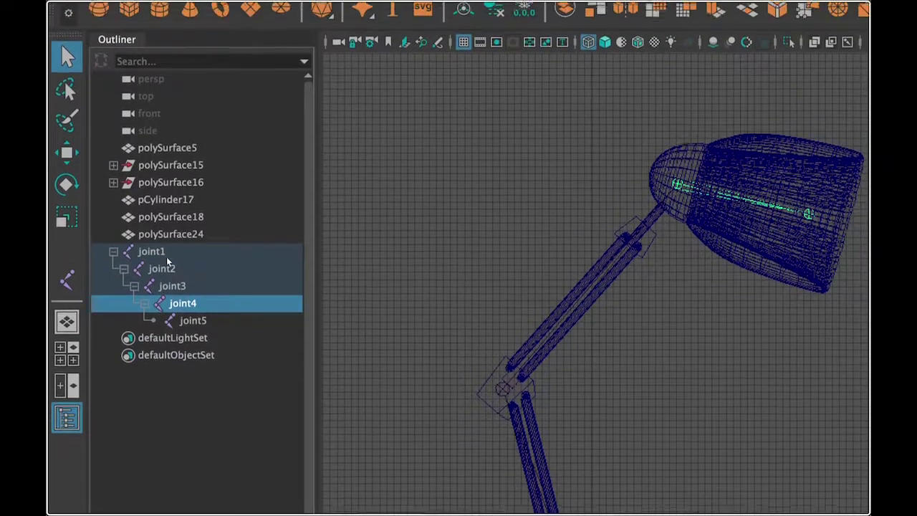
pyautogui.click(161, 222)
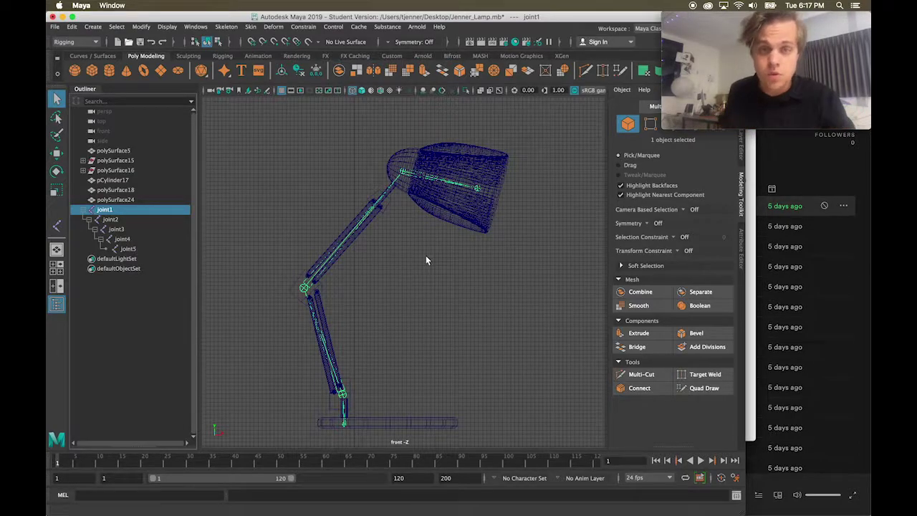
# Select and frame the lamp shade polySurface5, leaving the viewport in wireframe display
pyautogui.click(442, 205)
pyautogui.scroll(5, 430, 187)
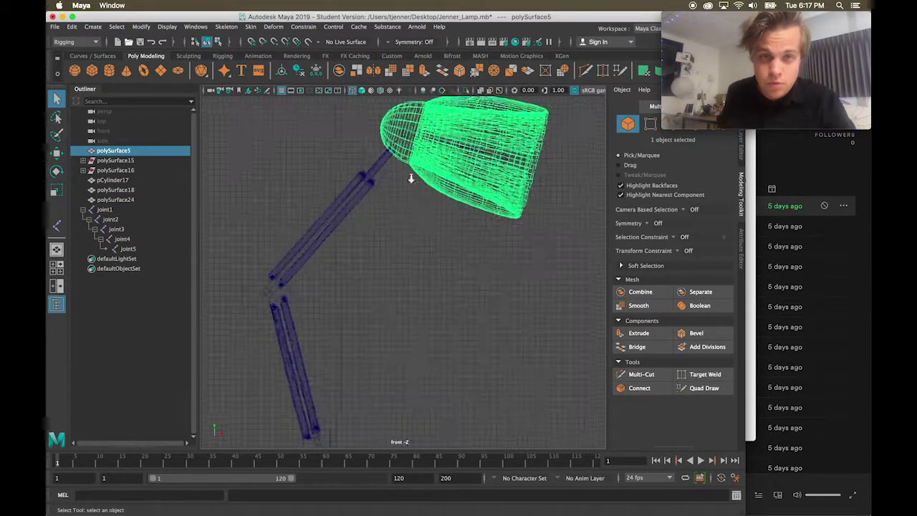
pyautogui.press('f')
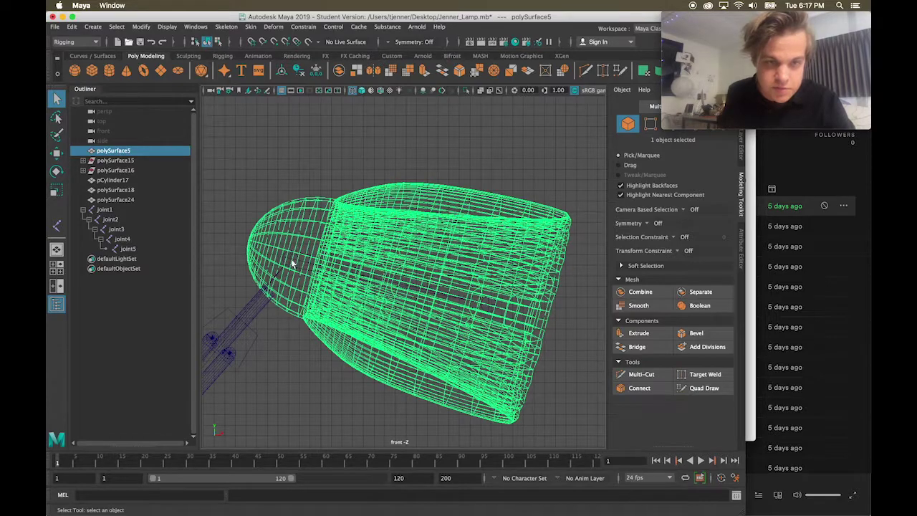
pyautogui.click(317, 358)
pyautogui.click(334, 327)
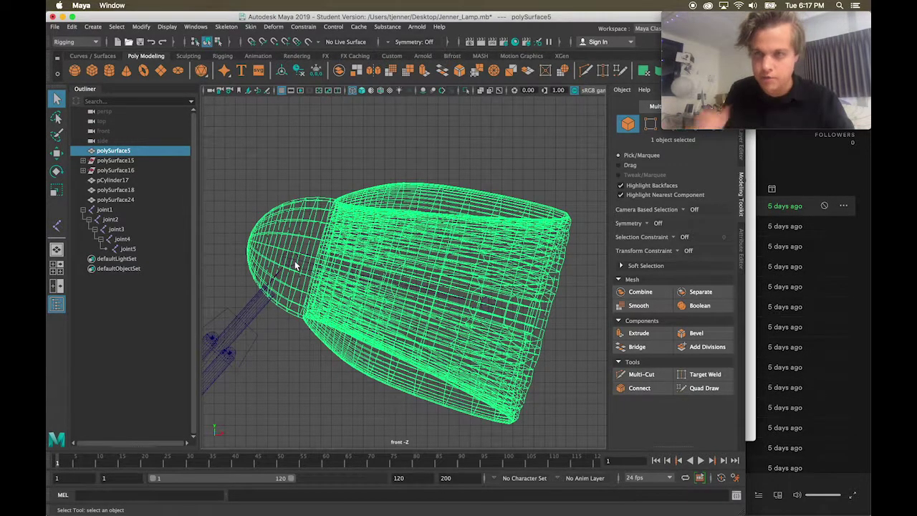
pyautogui.press('4')
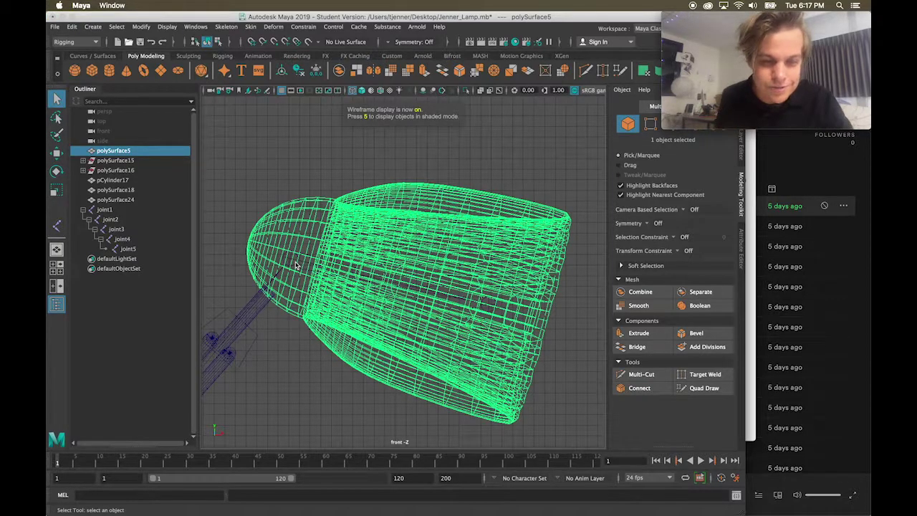
pyautogui.press('5')
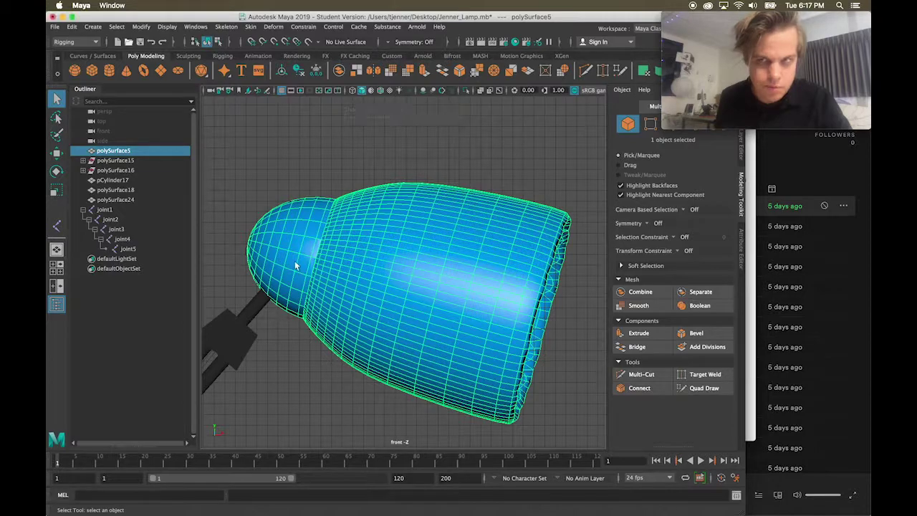
pyautogui.press('4')
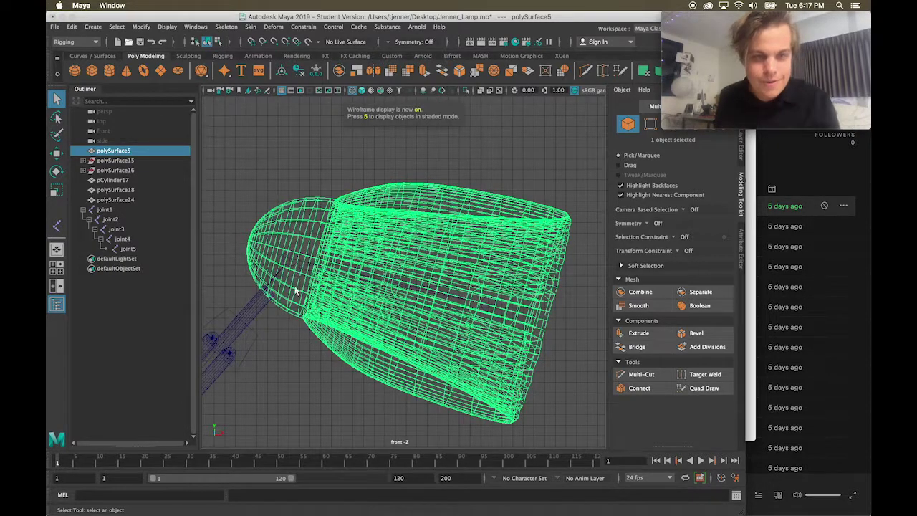
# Select polySurface5 together with joint4 and parent the shade under joint4 with P
pyautogui.click(307, 345)
pyautogui.click(308, 345)
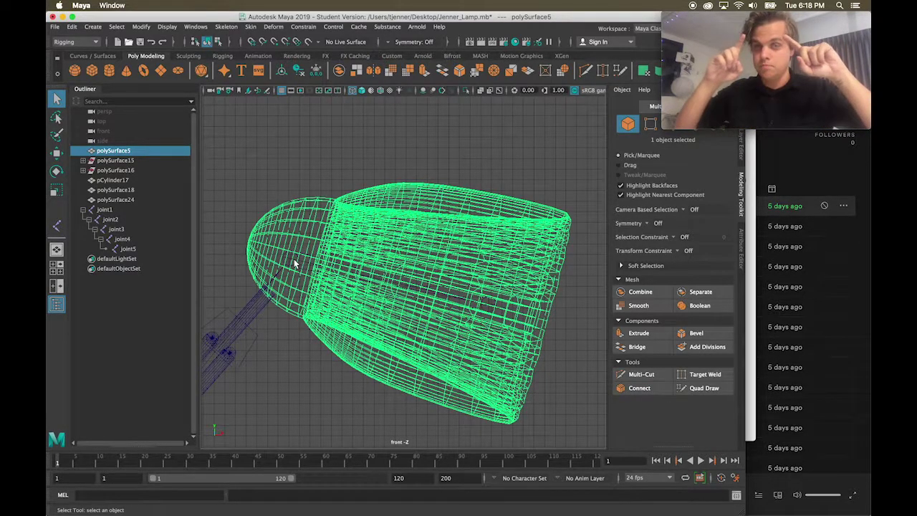
pyautogui.click(348, 335)
pyautogui.click(287, 264)
pyautogui.keyDown('shift'); pyautogui.click(294, 262); pyautogui.keyUp('shift')
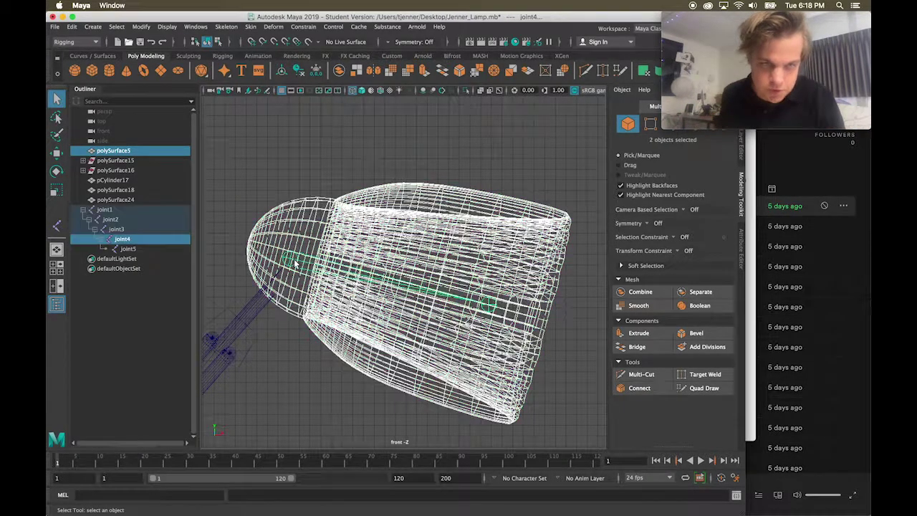
pyautogui.press('p')
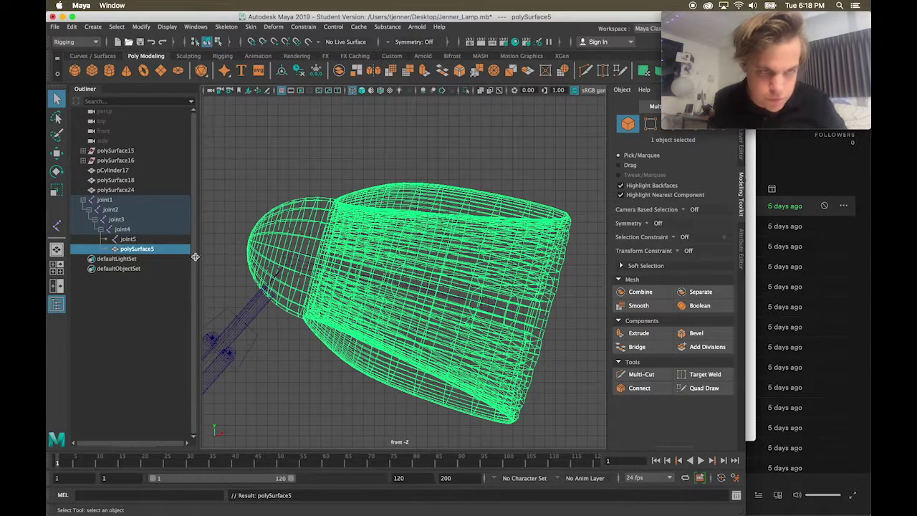
pyautogui.scroll(-3, 266, 318)
# Select joint4 in the hierarchy and rotate it about 9 degrees so the shade tilts with it
pyautogui.scroll(-1, 269, 347)
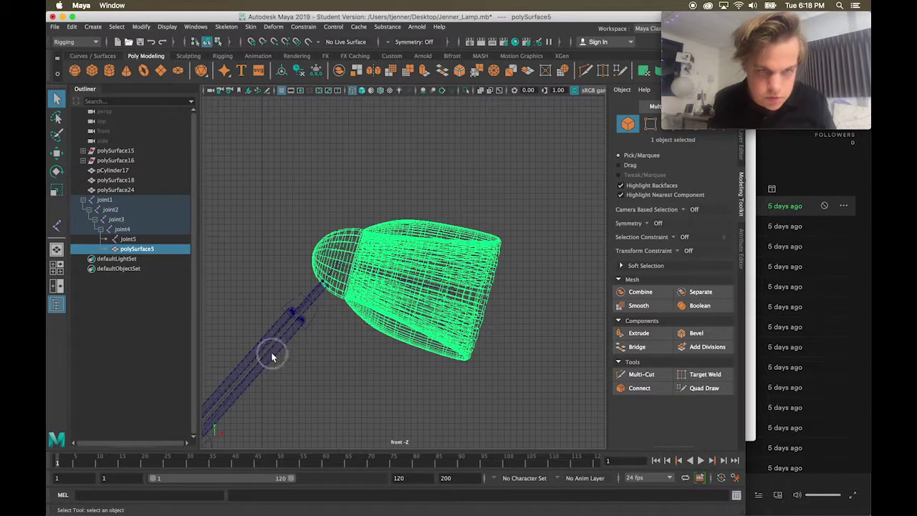
pyautogui.click(271, 351)
pyautogui.click(370, 294)
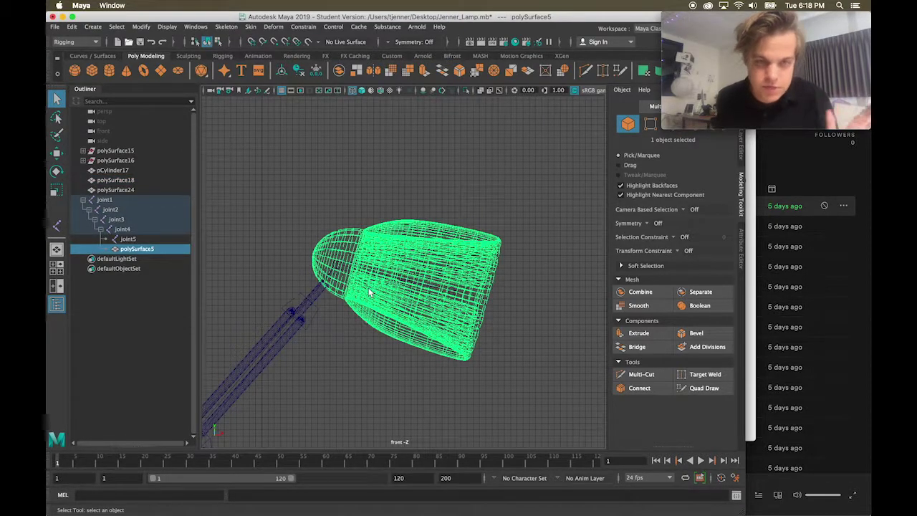
pyautogui.click(123, 238)
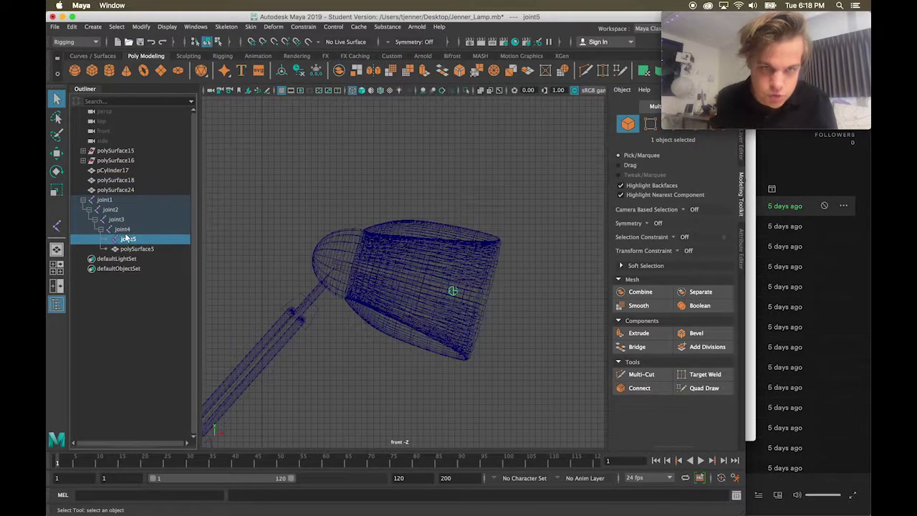
pyautogui.click(123, 229)
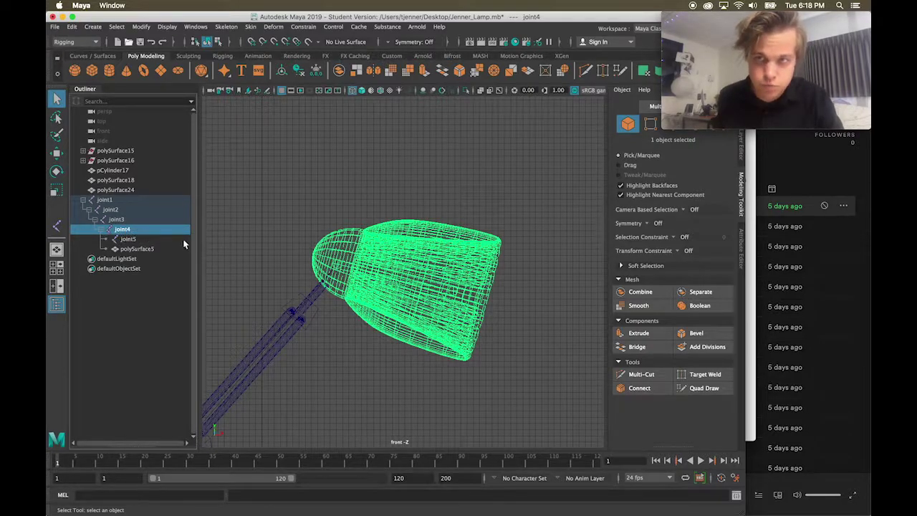
pyautogui.press('e')
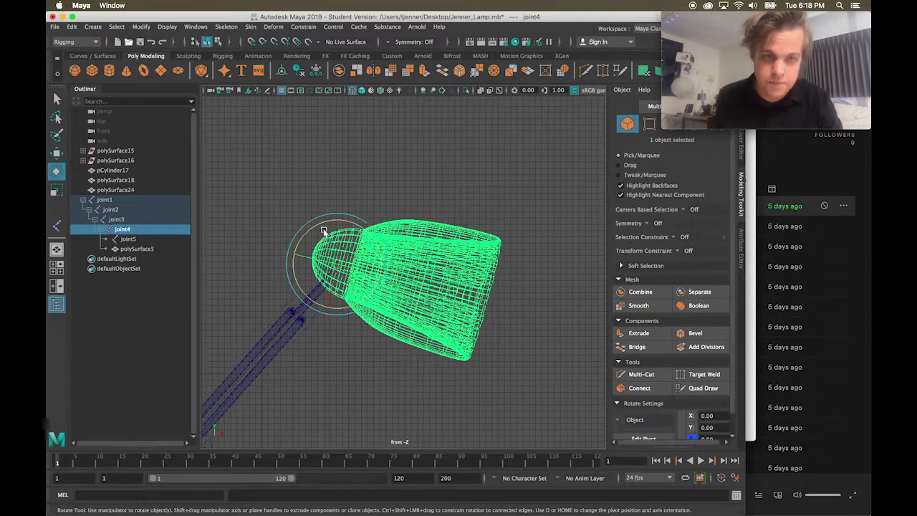
pyautogui.moveTo(324, 227)
pyautogui.mouseDown()
pyautogui.moveTo(315, 225)
pyautogui.moveTo(315, 251)
pyautogui.moveTo(334, 207)
pyautogui.moveTo(306, 228)
pyautogui.moveTo(329, 216)
pyautogui.moveTo(311, 221)
pyautogui.mouseUp()
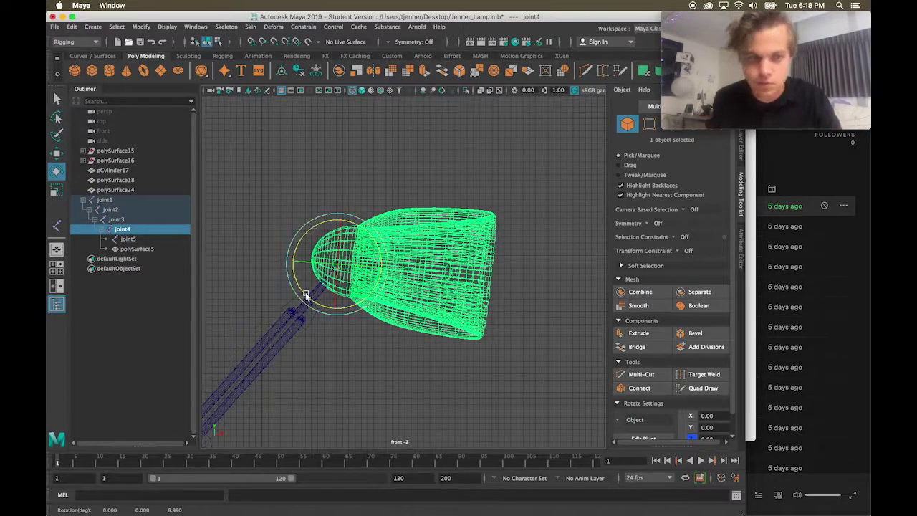
# Undo the joint4 tilt, then parent the upper arm polySurface18 under joint3
pyautogui.hotkey('ctrl', 'z')
pyautogui.click(283, 344)
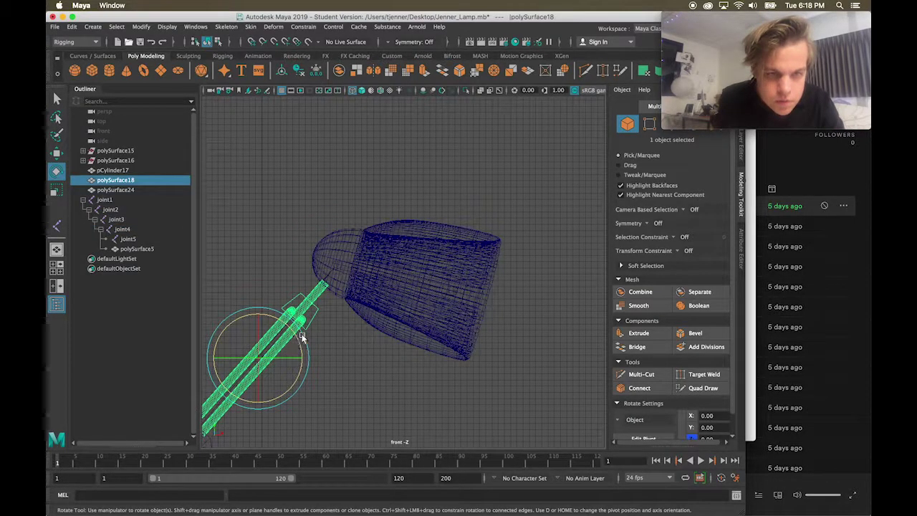
pyautogui.press('f')
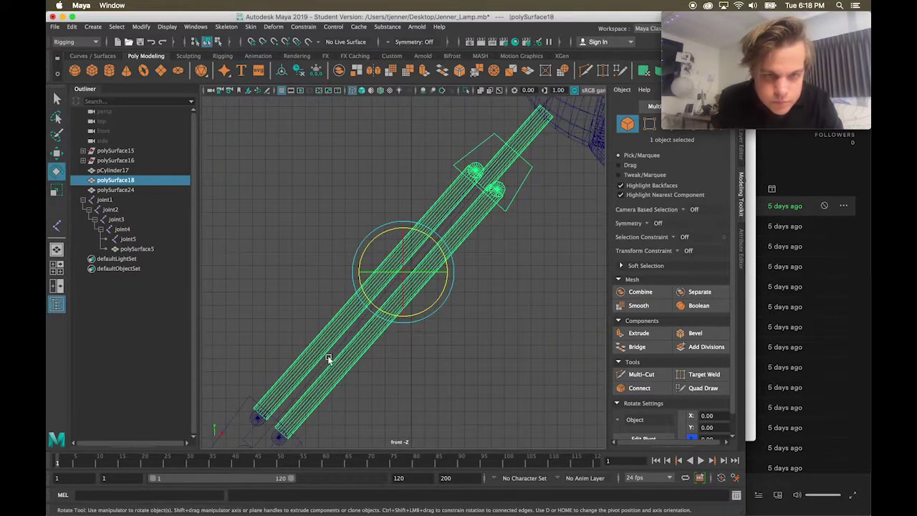
pyautogui.keyDown('shift'); pyautogui.click(330, 358); pyautogui.keyUp('shift')
pyautogui.moveTo(330, 359); pyautogui.dragTo(297, 401)
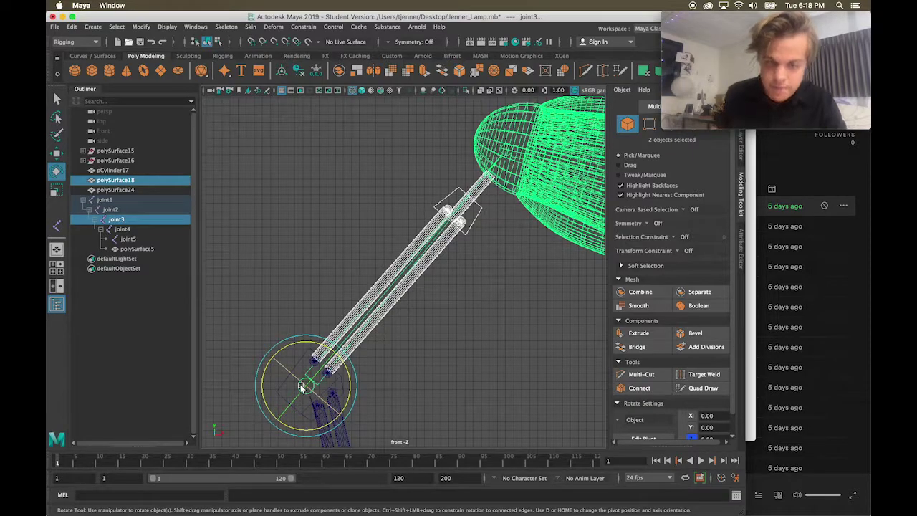
pyautogui.press('p')
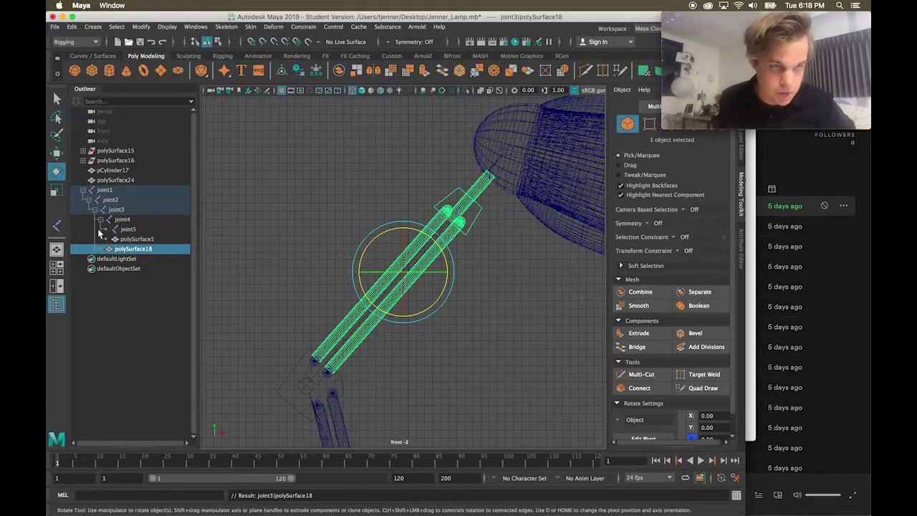
# Rotate joint3 to check that the upper arm and shade swing together
pyautogui.click(116, 209)
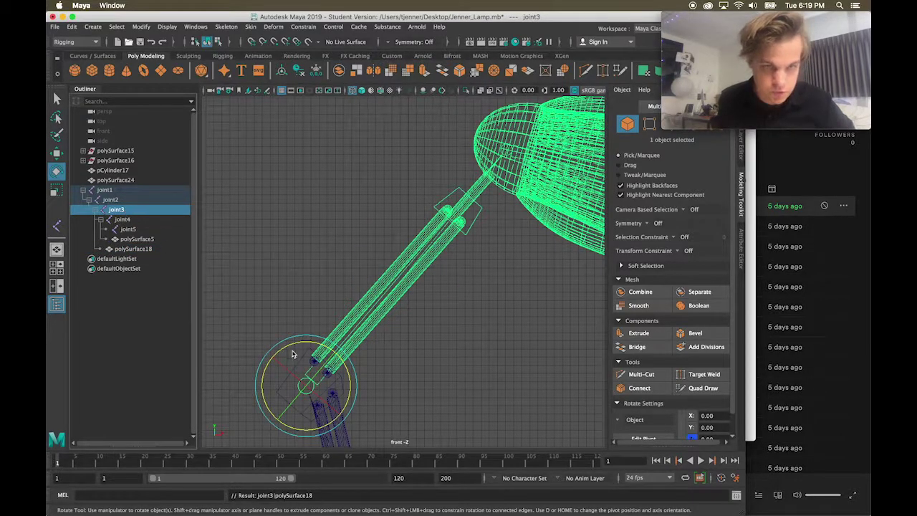
pyautogui.moveTo(296, 345)
pyautogui.mouseDown()
pyautogui.moveTo(303, 340)
pyautogui.moveTo(272, 338)
pyautogui.moveTo(303, 345)
pyautogui.mouseUp()
pyautogui.moveTo(361, 366); pyautogui.dragTo(350, 349)
# Parent the lower arm polySurface24 under joint2
pyautogui.click(344, 415)
pyautogui.press('f')
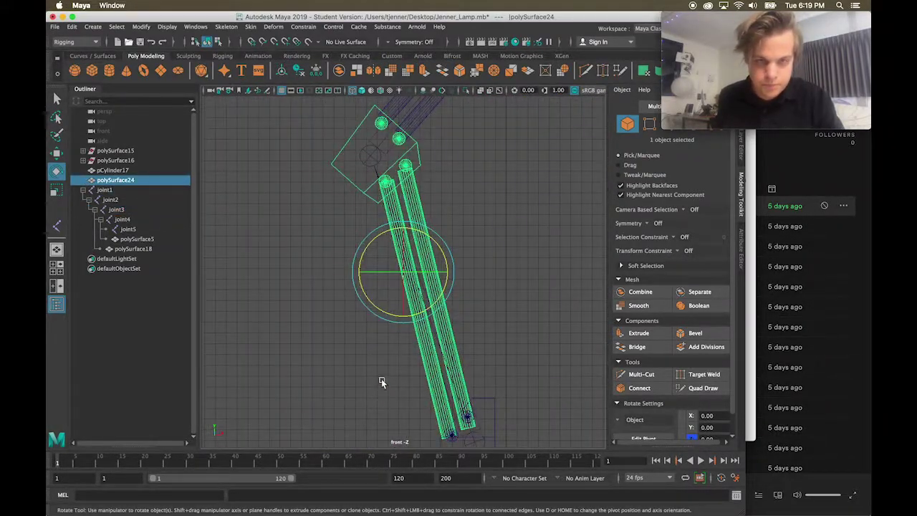
pyautogui.keyDown('shift'); pyautogui.click(478, 442); pyautogui.keyUp('shift')
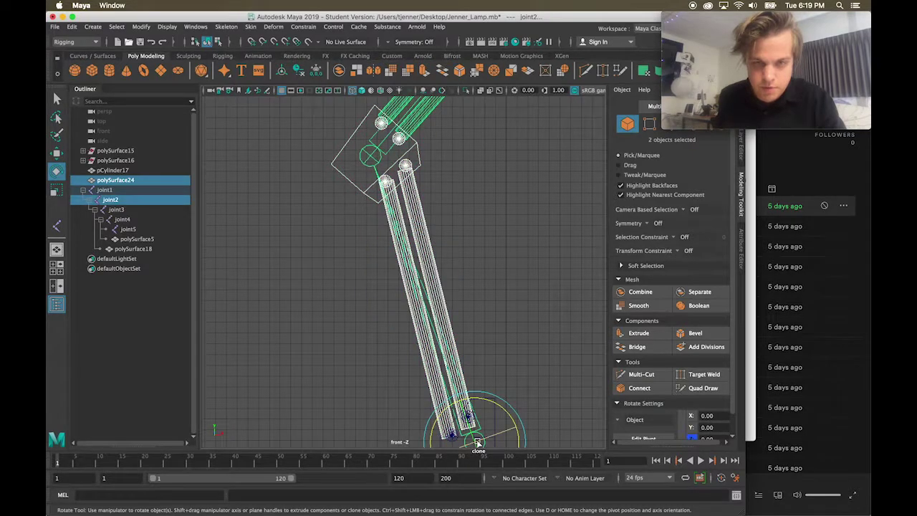
pyautogui.press('p')
# Parent the base disc pCylinder17 under the root joint1
pyautogui.scroll(-3, 453, 429)
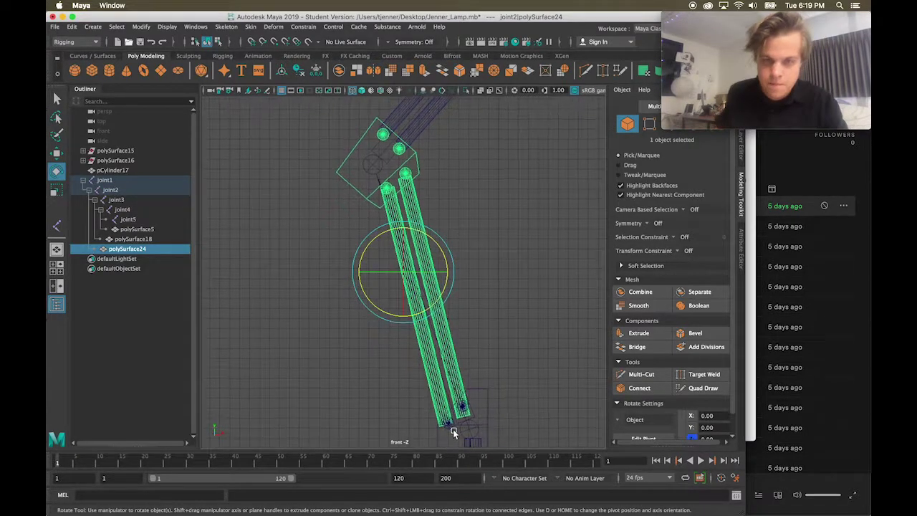
pyautogui.scroll(-3, 444, 401)
pyautogui.press('Up')
pyautogui.press('Up')
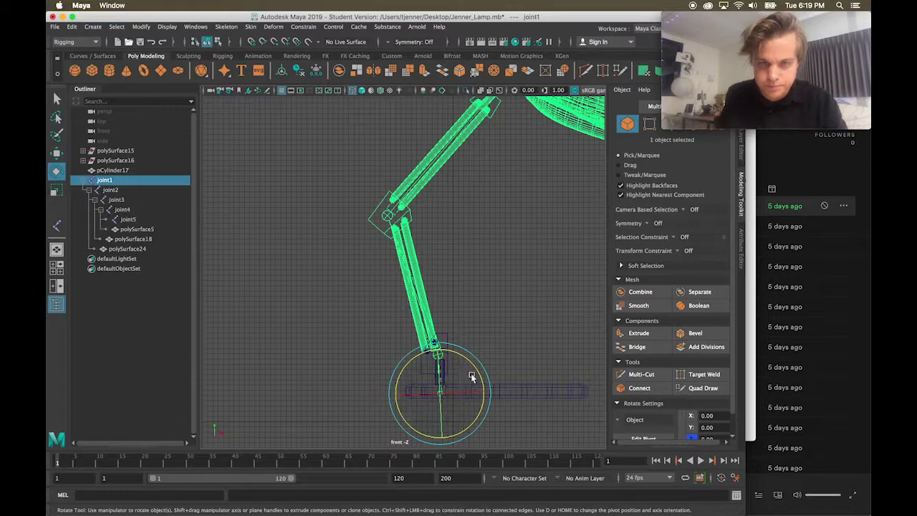
pyautogui.click(507, 391)
pyautogui.press('f')
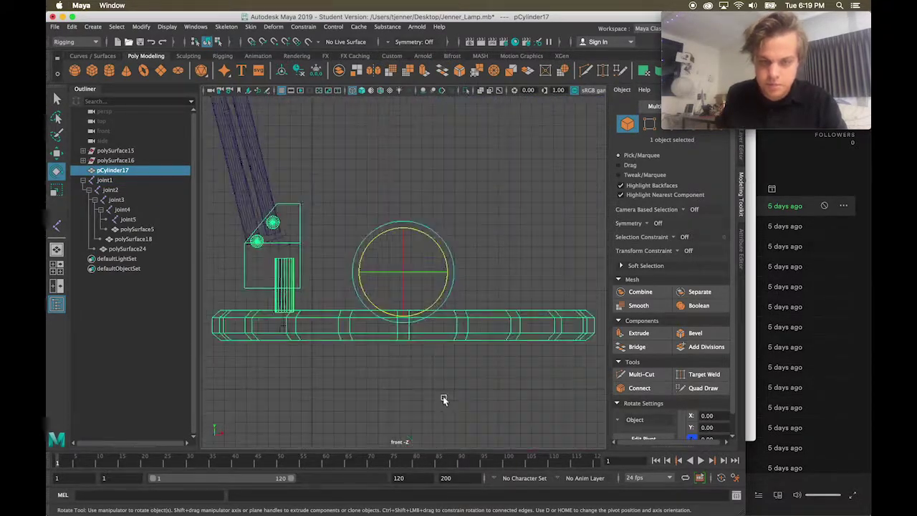
pyautogui.keyDown('shift'); pyautogui.click(281, 331); pyautogui.keyUp('shift')
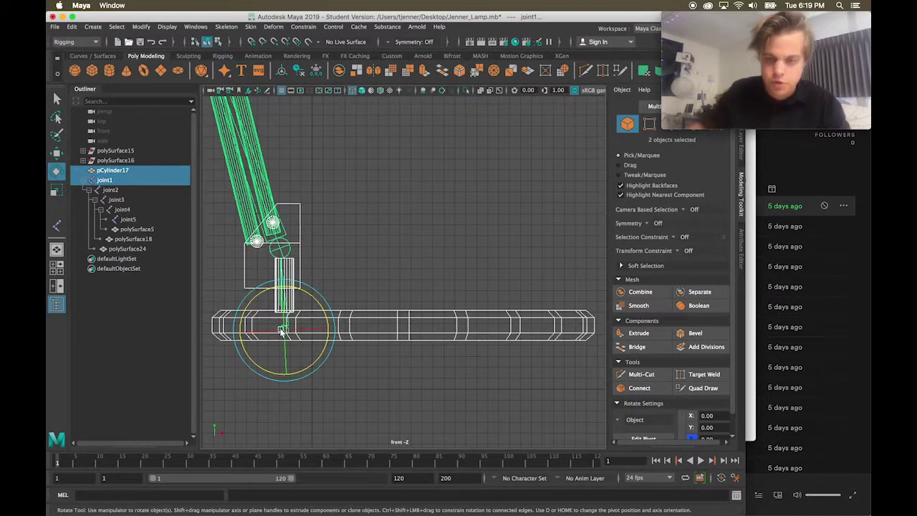
pyautogui.press('p')
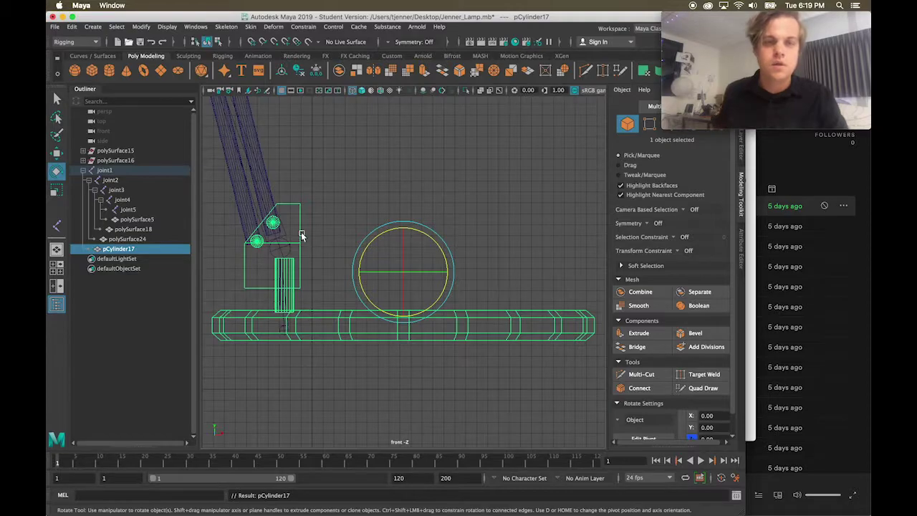
# Maximize and orbit the perspective view, then try rotating joint2 and undo it
pyautogui.press('space')
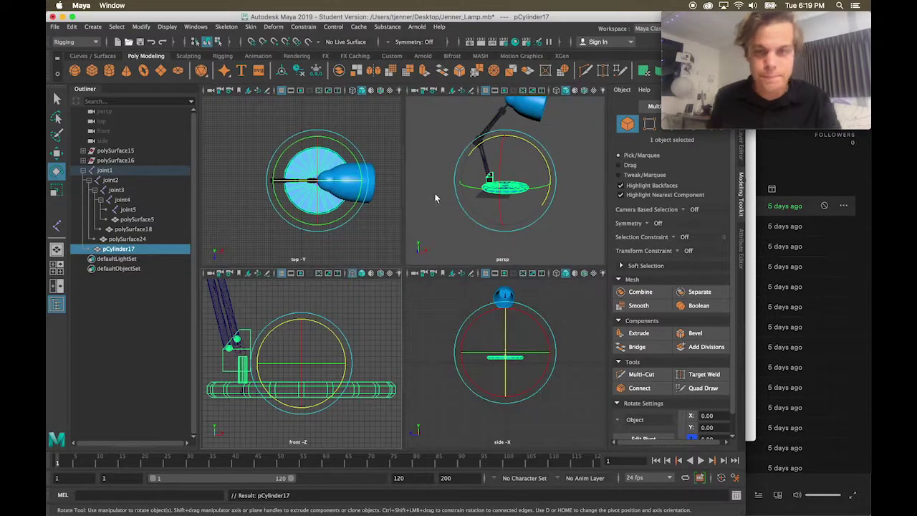
pyautogui.press('space')
pyautogui.moveTo(446, 205)
pyautogui.keyDown('alt'); pyautogui.mouseDown()
pyautogui.moveTo(430, 215)
pyautogui.moveTo(455, 220)
pyautogui.mouseUp(); pyautogui.keyUp('alt')
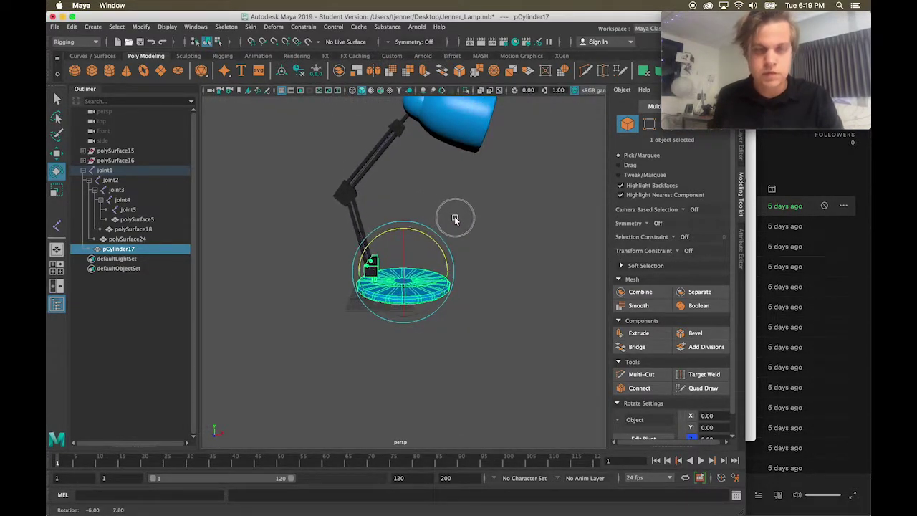
pyautogui.click(105, 173)
pyautogui.click(112, 179)
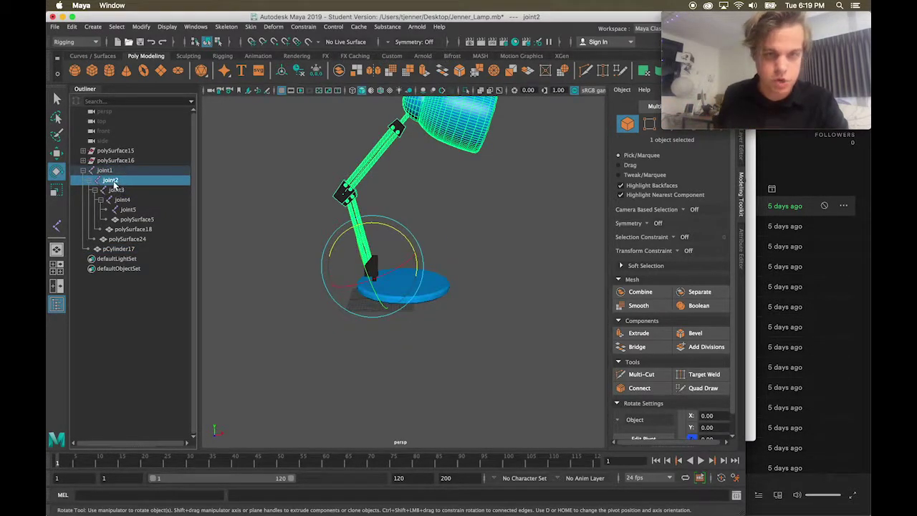
pyautogui.moveTo(389, 244); pyautogui.dragTo(395, 272)
pyautogui.moveTo(392, 233); pyautogui.dragTo(384, 247)
pyautogui.hotkey('ctrl', 'z')
# Rotate joint3 to raise the upper arm and shade, then select joint4
pyautogui.click(117, 190)
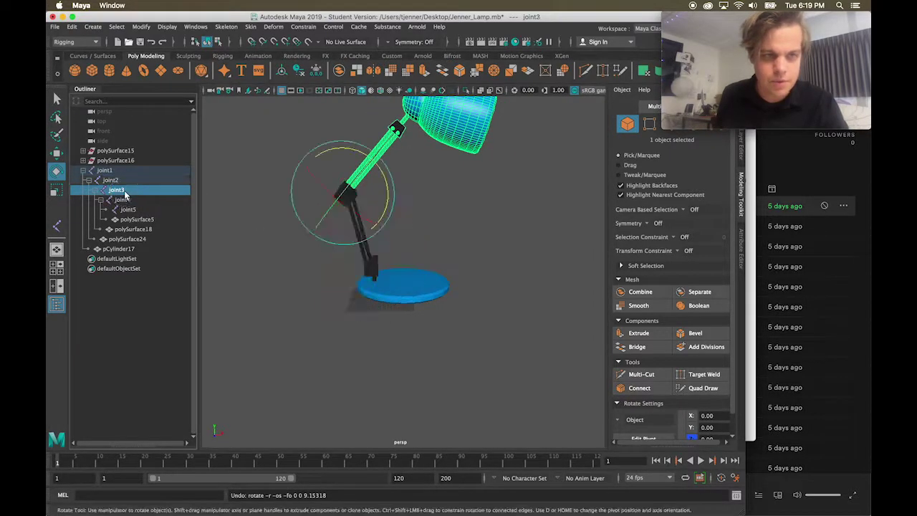
pyautogui.moveTo(385, 195); pyautogui.dragTo(416, 166)
pyautogui.click(131, 200)
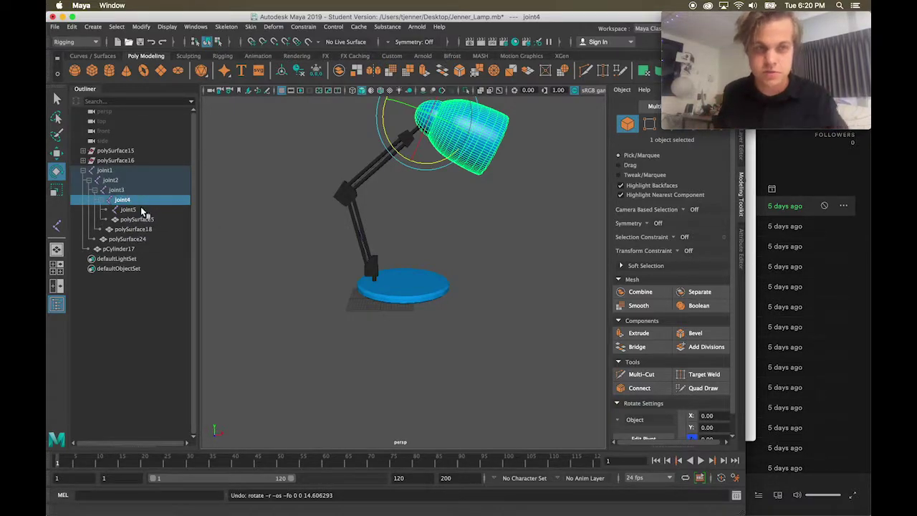
# Select joint2 and then the lamp shade polySurface5 to check the hierarchy
pyautogui.click(108, 181)
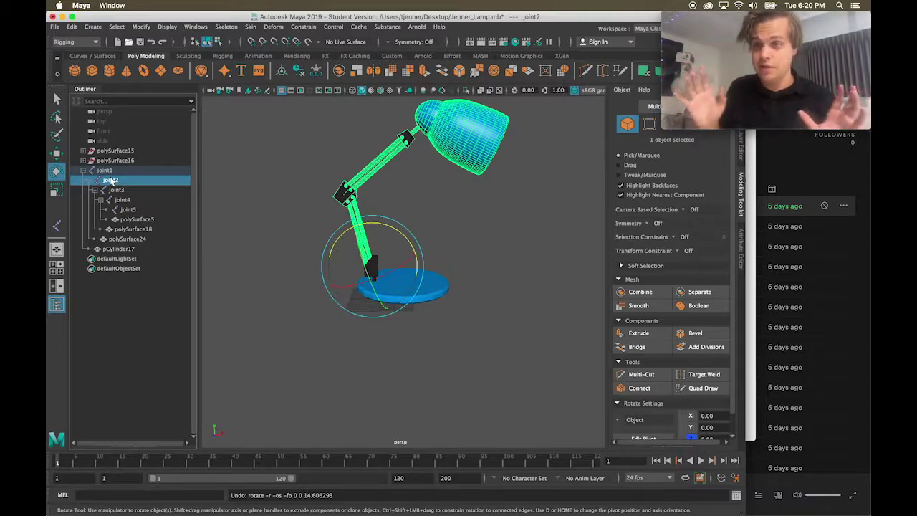
pyautogui.click(136, 220)
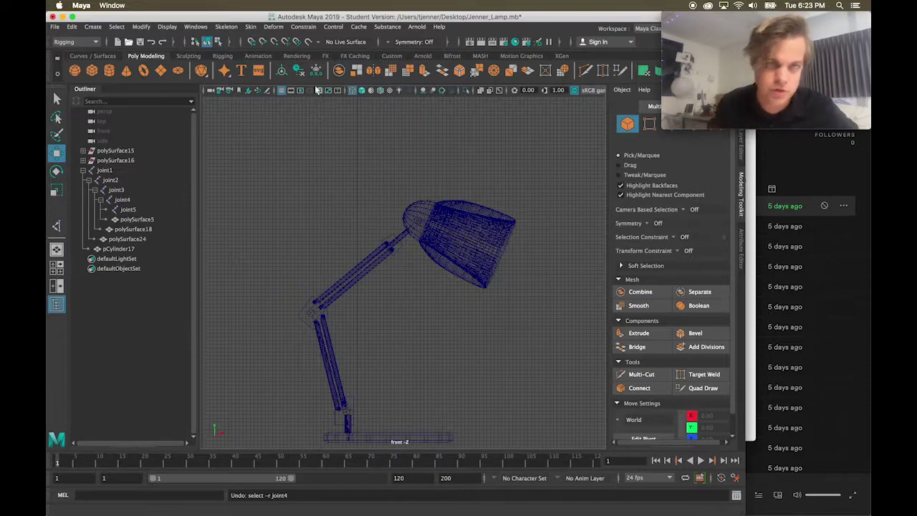
# Create an IK handle from joint4 down to the base joint and drag it to re-pose the arm
pyautogui.click(227, 26)
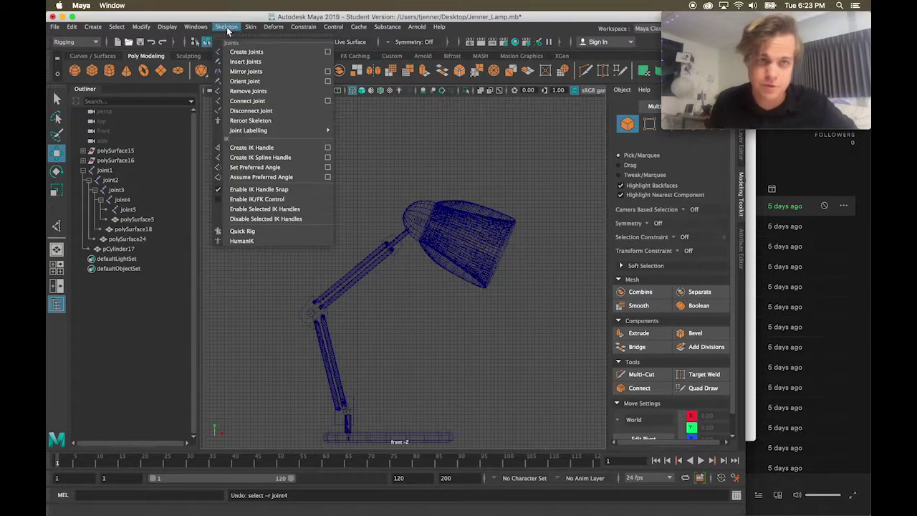
pyautogui.click(273, 148)
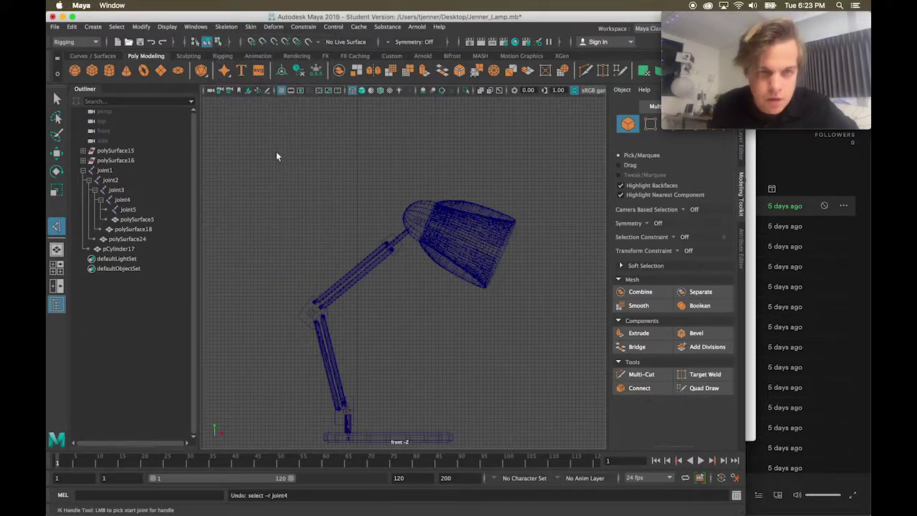
pyautogui.click(418, 220)
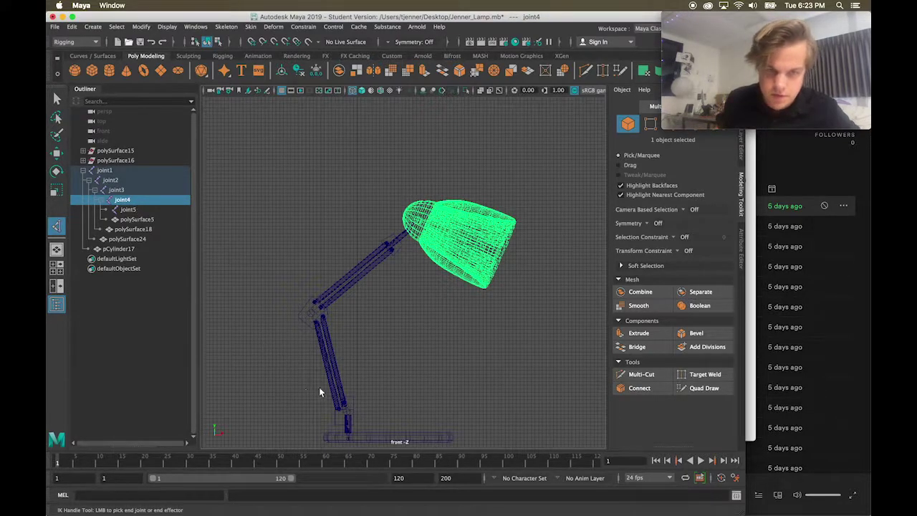
pyautogui.click(345, 436)
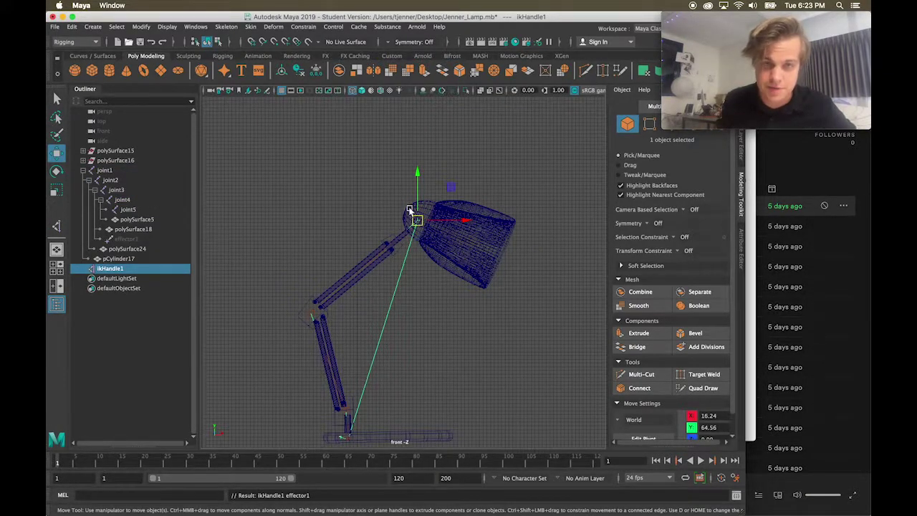
pyautogui.moveTo(418, 224)
pyautogui.mouseDown()
pyautogui.moveTo(403, 162)
pyautogui.moveTo(334, 199)
pyautogui.moveTo(367, 231)
pyautogui.moveTo(409, 226)
pyautogui.mouseUp()
# In a single perspective view, try and undo an ikHandle1 move, then select joint2 and polySurface5
pyautogui.press('space')
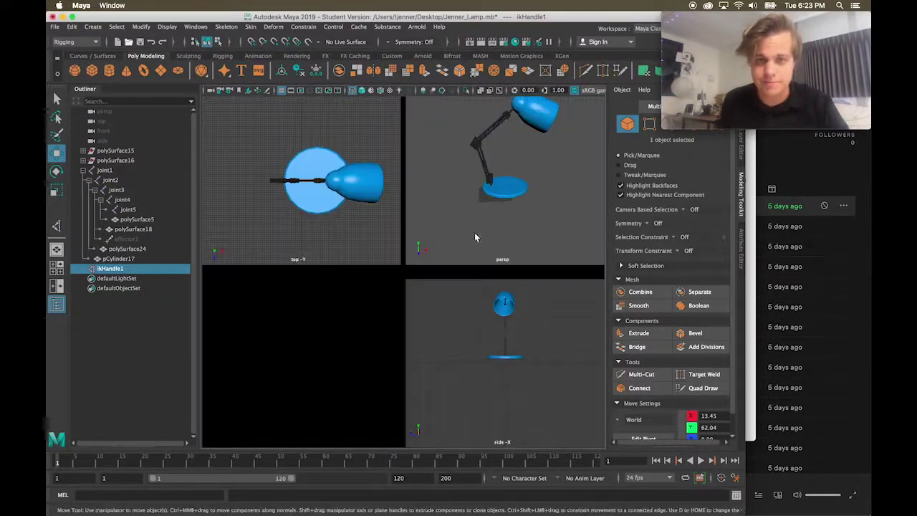
pyautogui.press('space')
pyautogui.moveTo(419, 126)
pyautogui.mouseDown()
pyautogui.moveTo(358, 127)
pyautogui.moveTo(428, 123)
pyautogui.moveTo(344, 102)
pyautogui.moveTo(430, 179)
pyautogui.moveTo(440, 119)
pyautogui.moveTo(436, 150)
pyautogui.moveTo(409, 118)
pyautogui.mouseUp()
pyautogui.hotkey('ctrl', 'z')
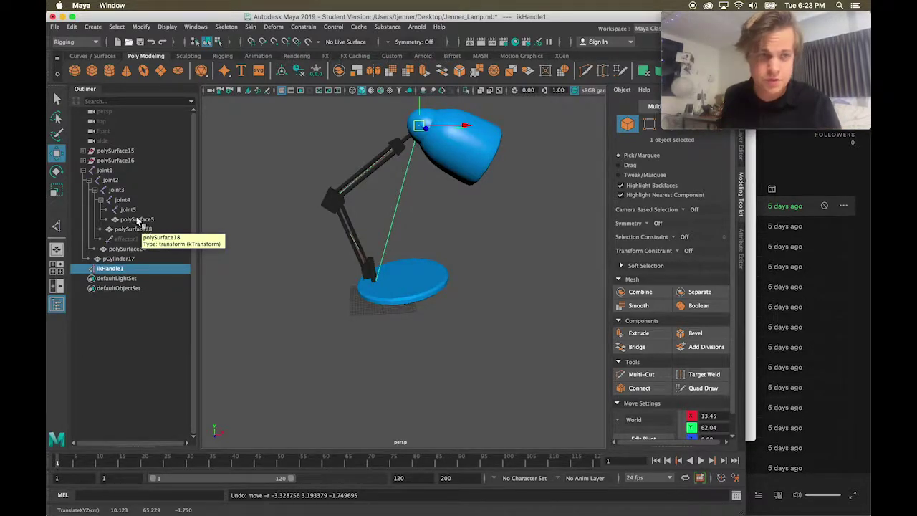
pyautogui.click(110, 181)
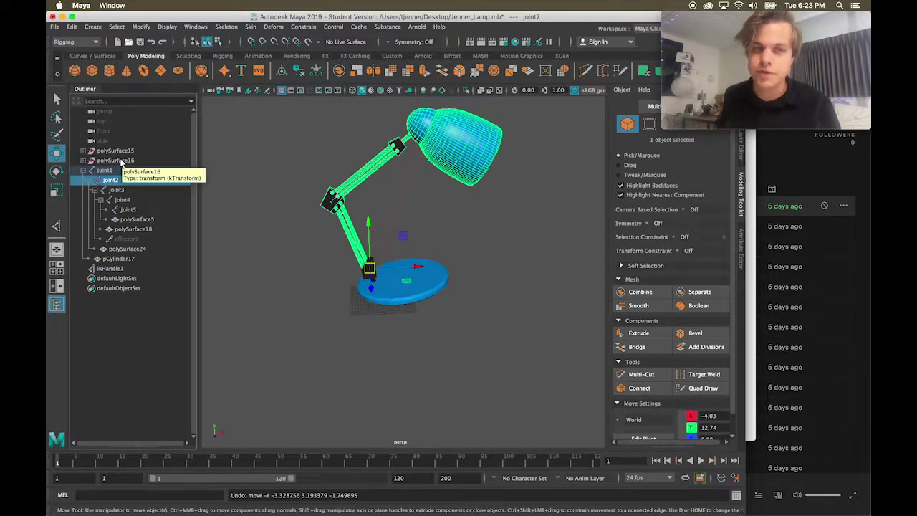
pyautogui.click(147, 222)
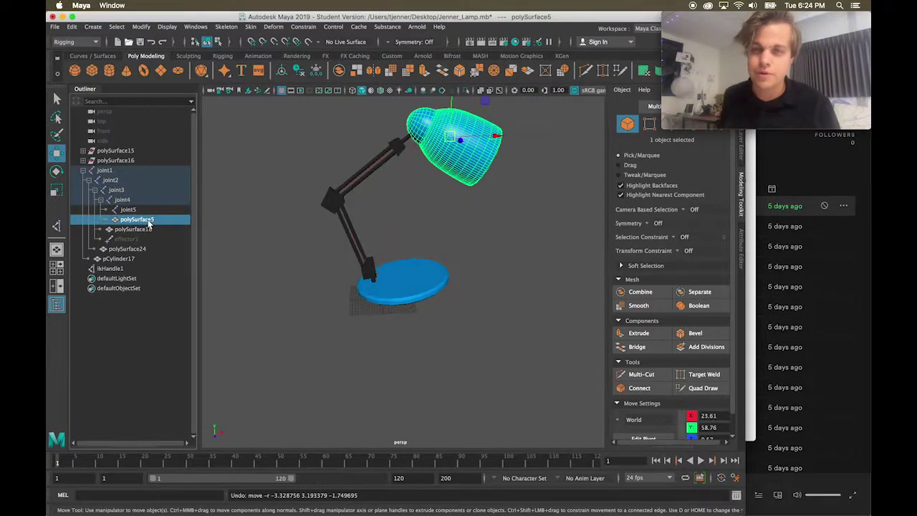